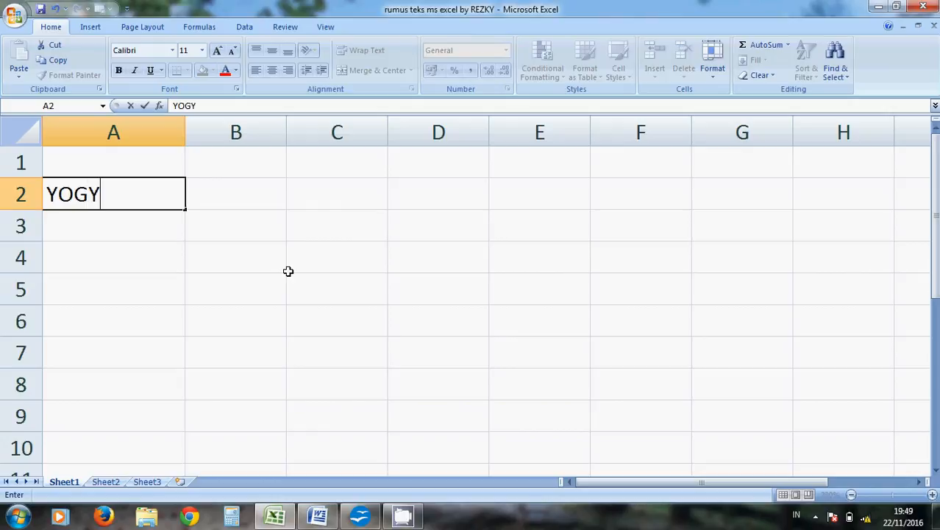
Enter the city names YOGYAKARTA, JAKARTA and MEDAN in cells A2 to A4.
type("KARTA")
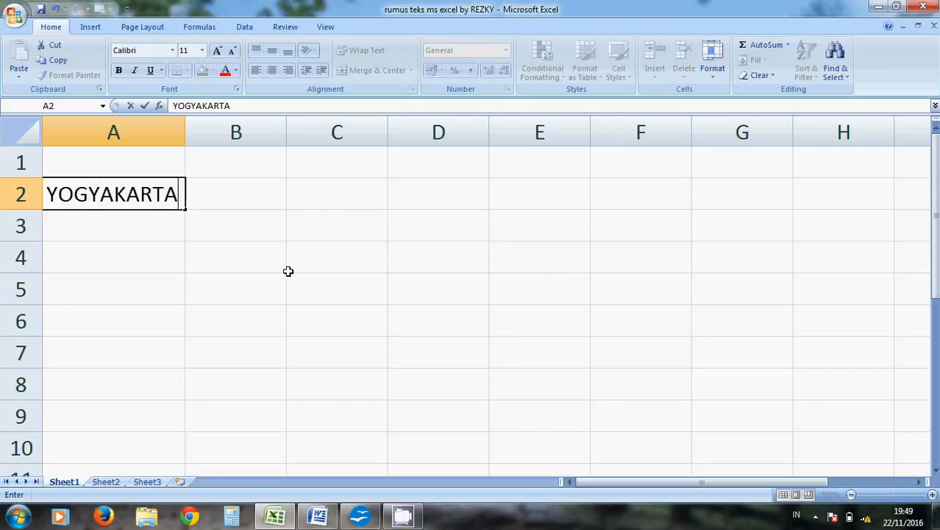
key("Return")
type("H")
key("BackSpace")
type("JAKARTA")
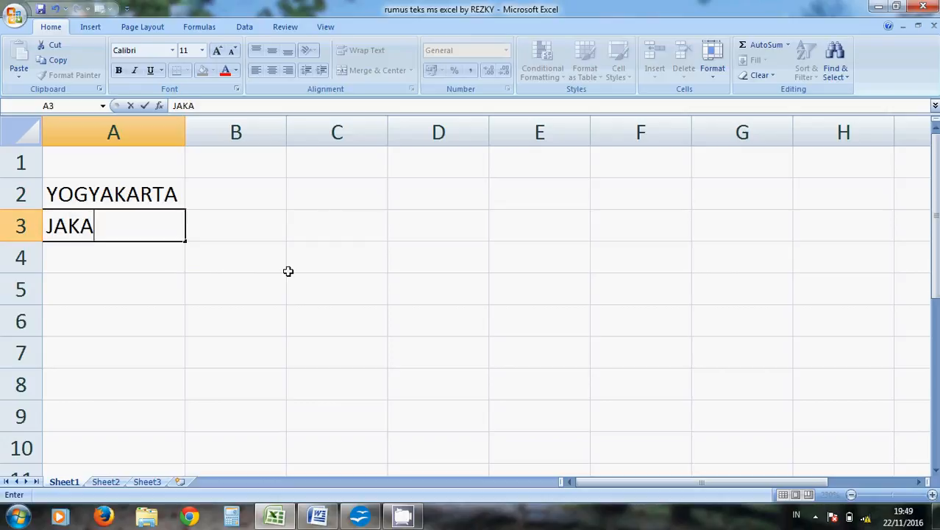
key("Return")
type("MEDAN")
key("Return")
Enter the formula =LEFT(A2;4) in B2 to extract the first four characters of YOGYAKARTA.
key("Up")
key("Up")
key("Up")
key("Right")
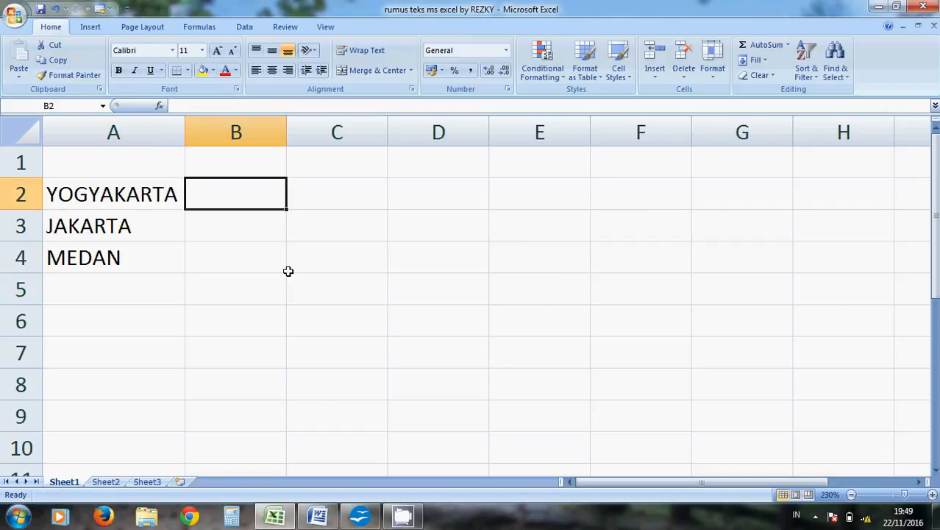
type("=L")
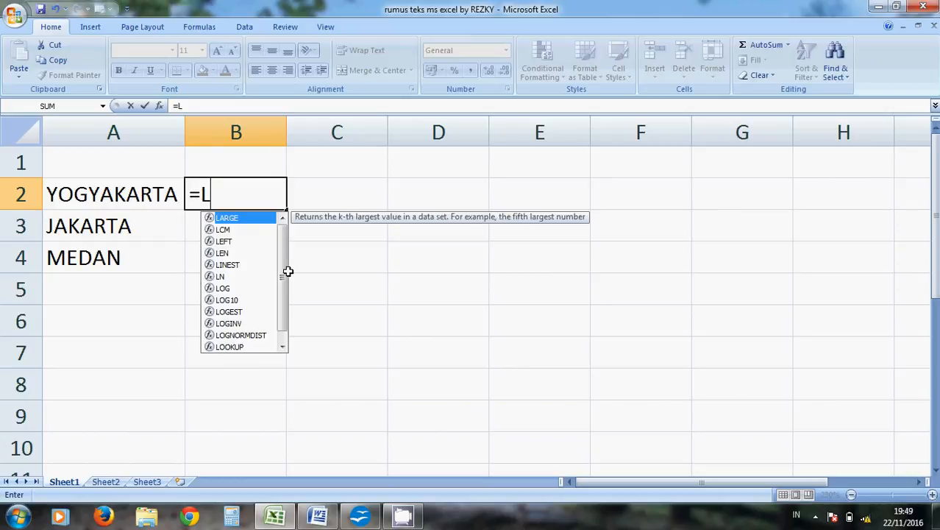
type("EFT(")
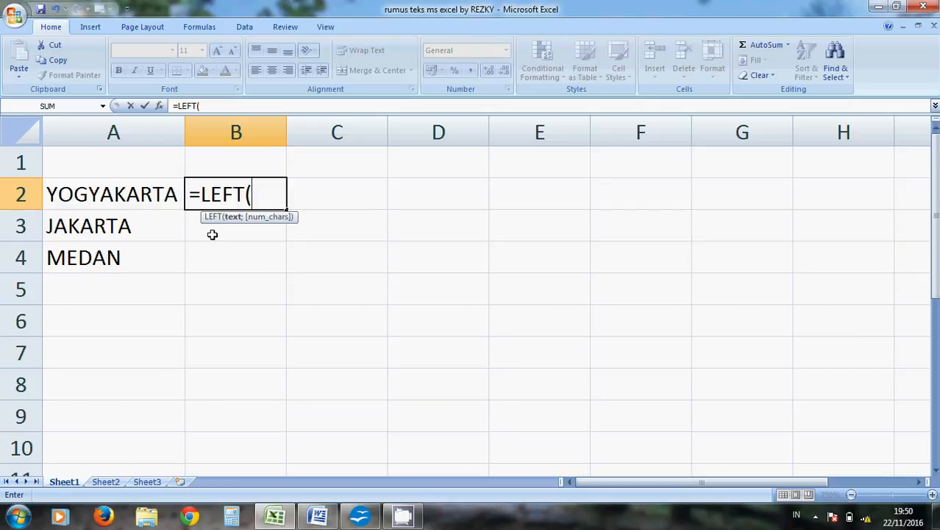
left_click(100, 196)
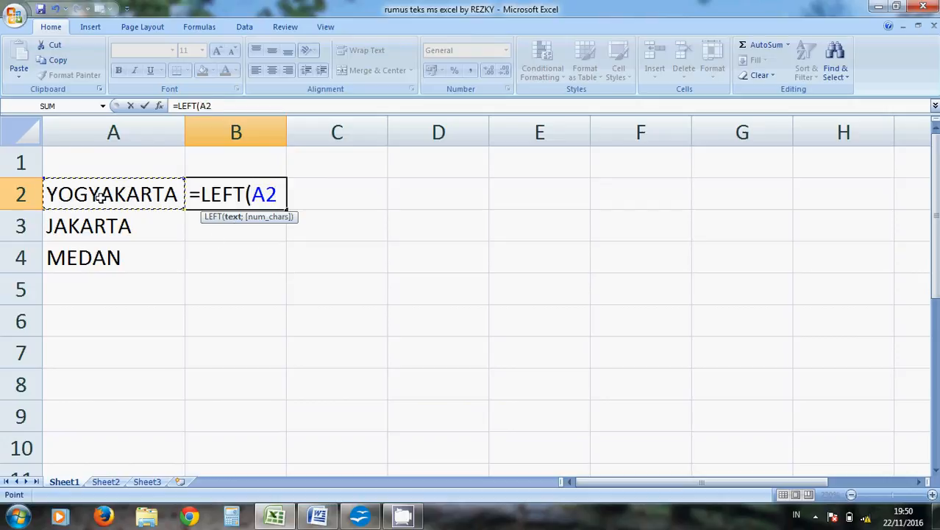
type(";")
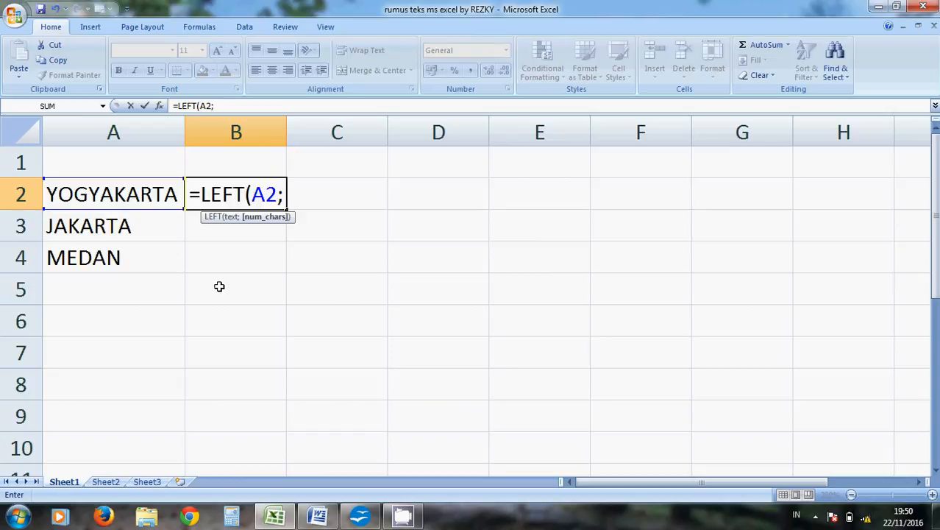
type("4)")
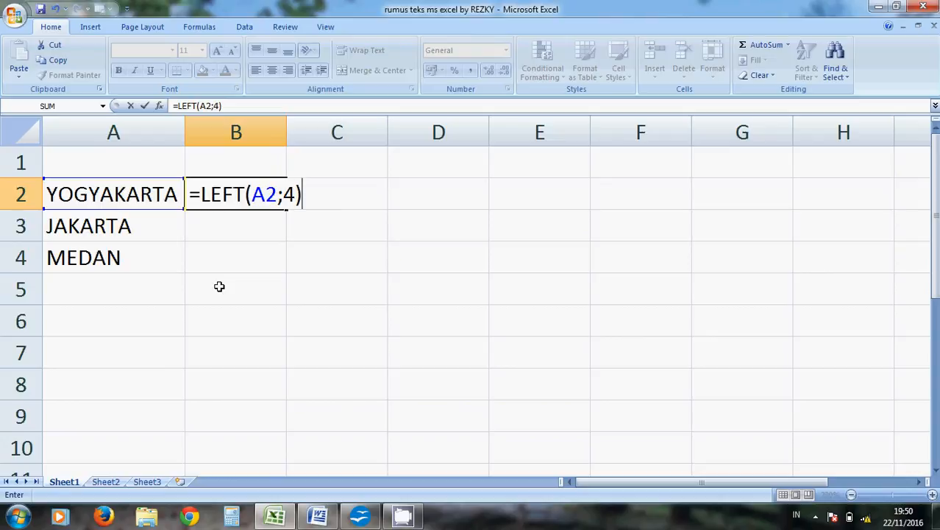
key("Return")
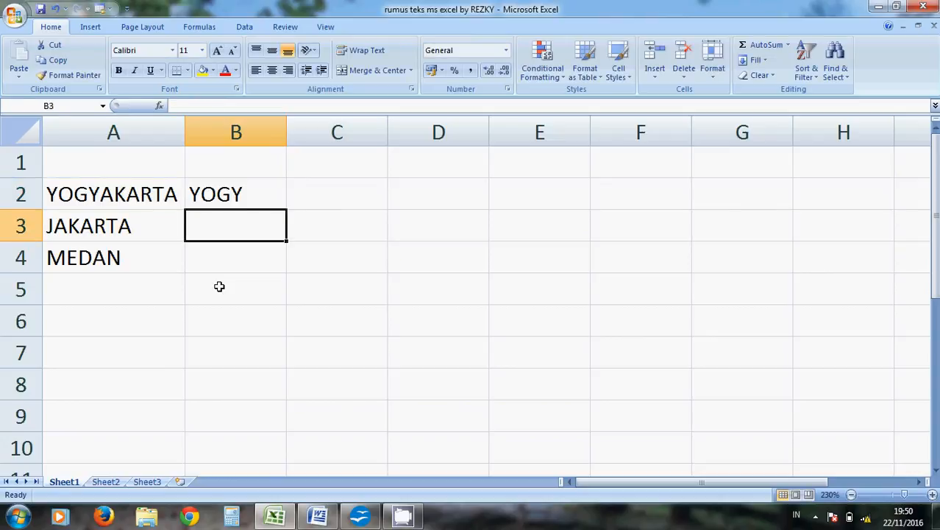
Enter the formula =RIGHT(A3;4) in B3 to extract the last four characters of JAKARTA.
type("=")
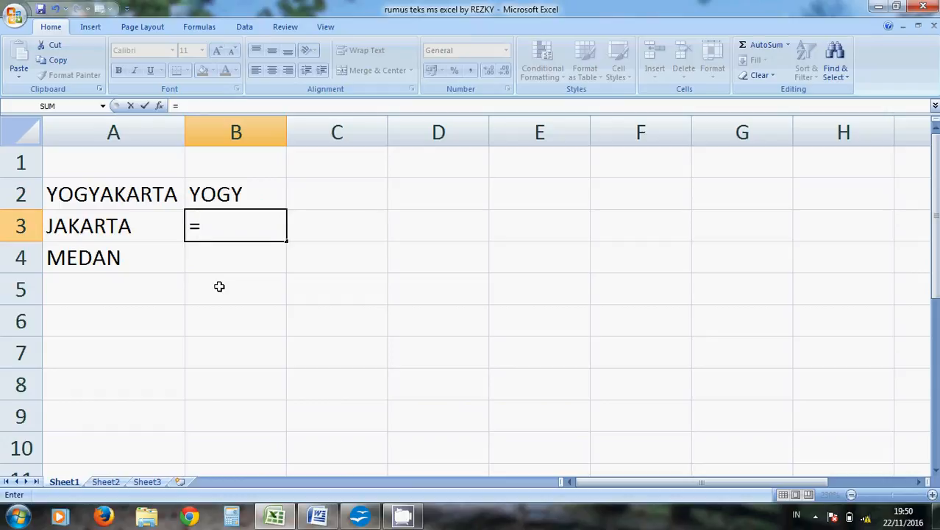
type("RIGHT")
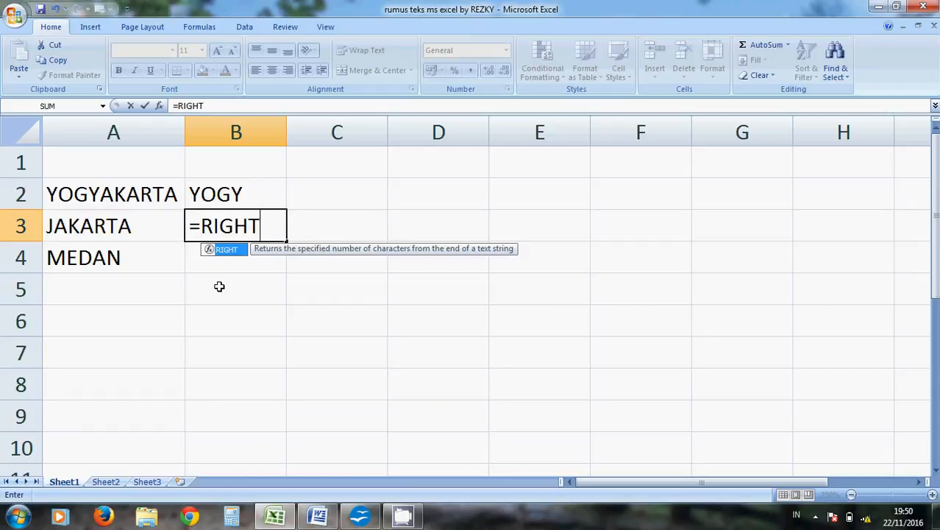
type("(")
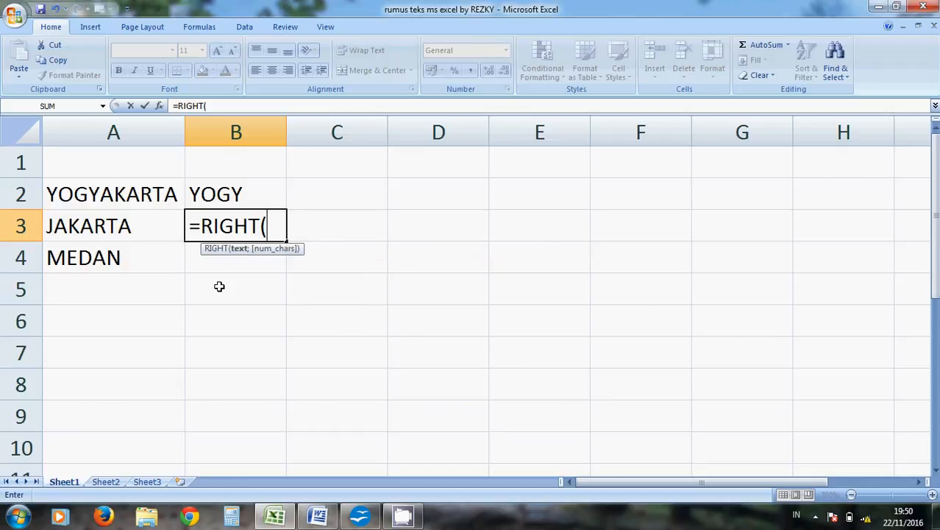
left_click(108, 228)
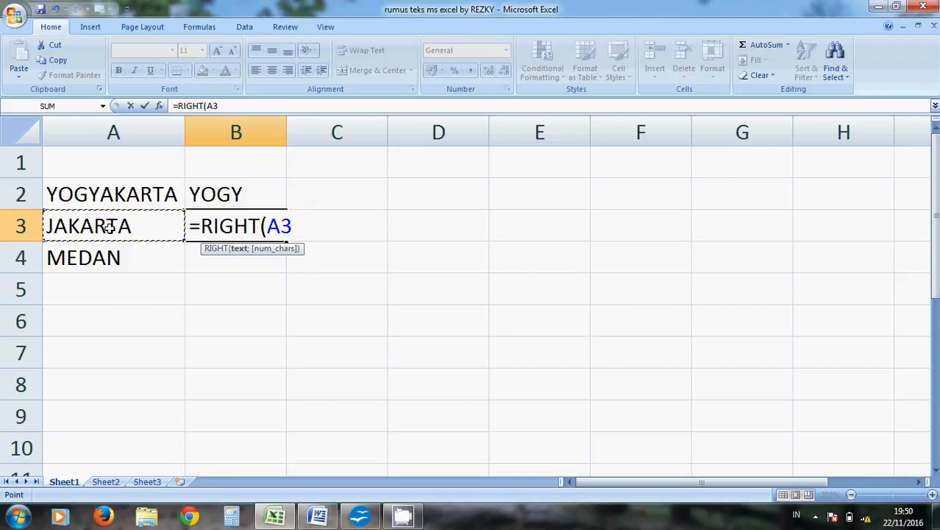
type(";")
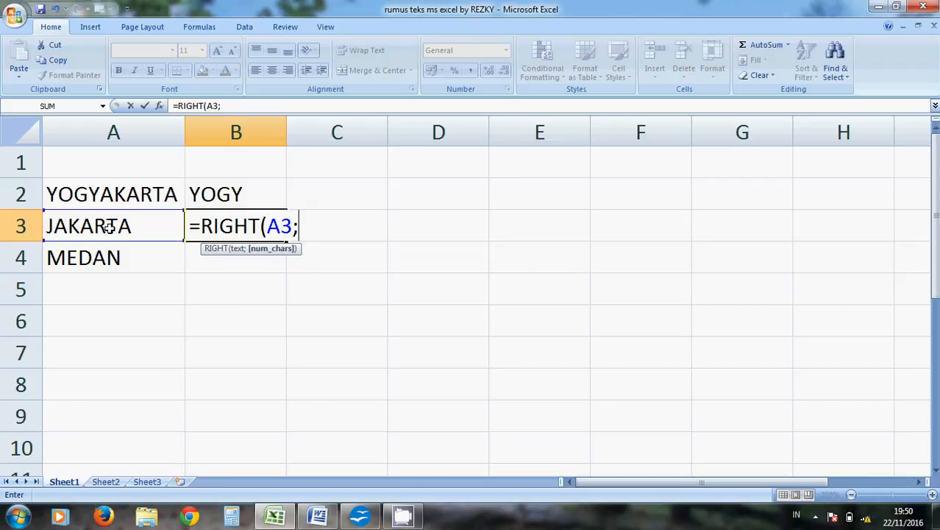
type("4)")
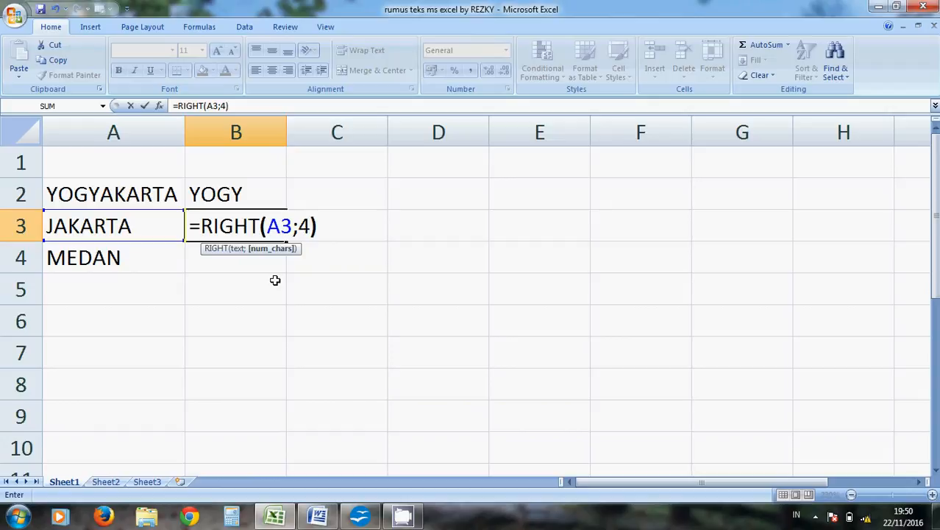
key("Return")
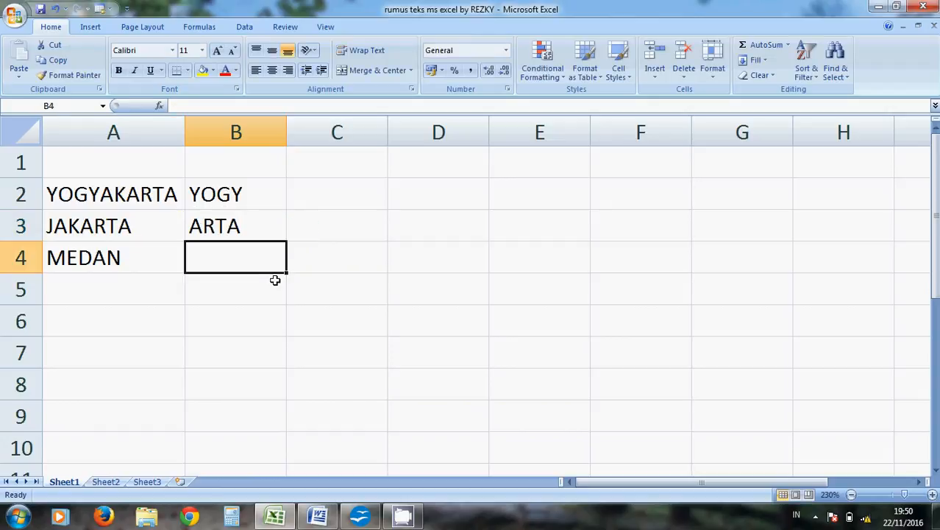
Enter the formula =MID(A4;2;4) in B4 to extract four characters of MEDAN starting from the second.
type("=MI")
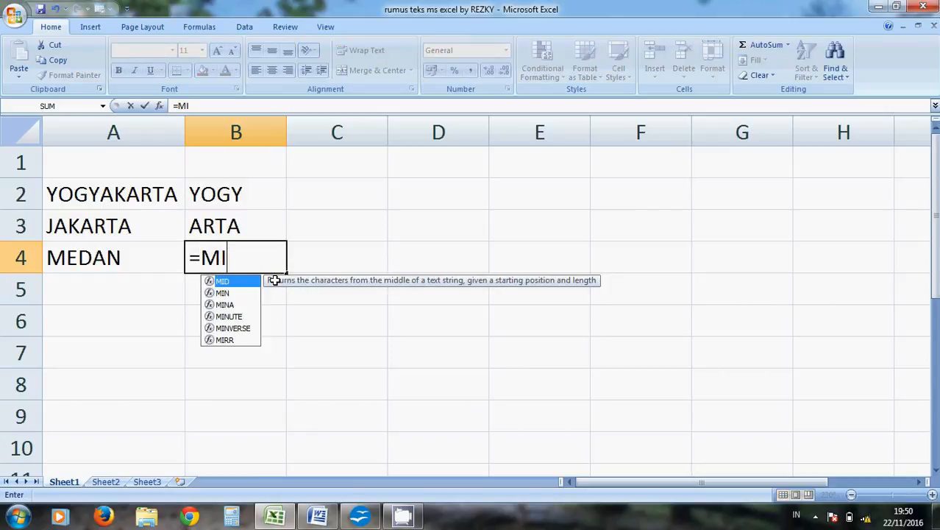
type("D(")
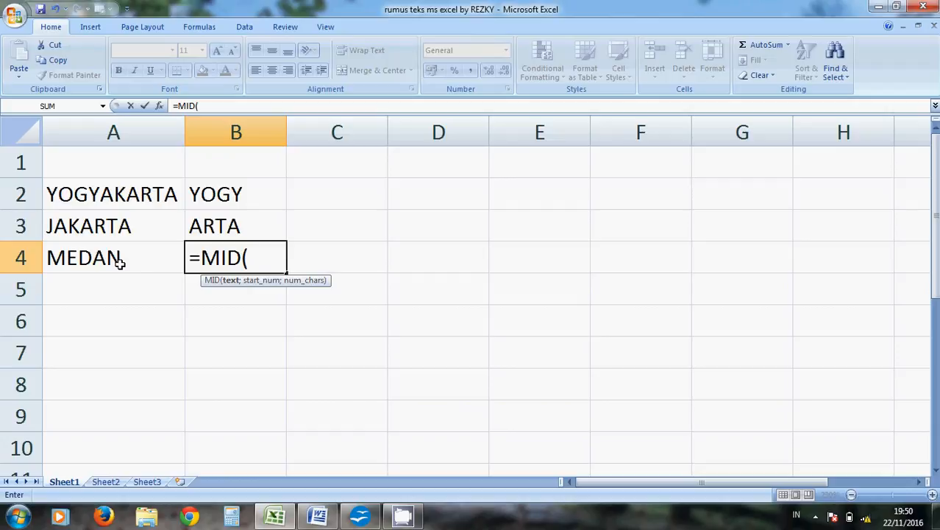
left_click(84, 257)
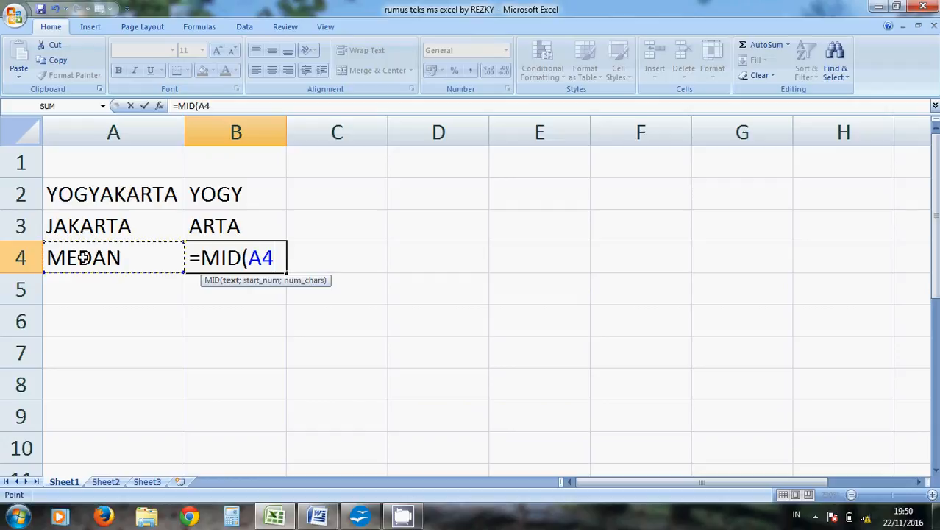
type(";")
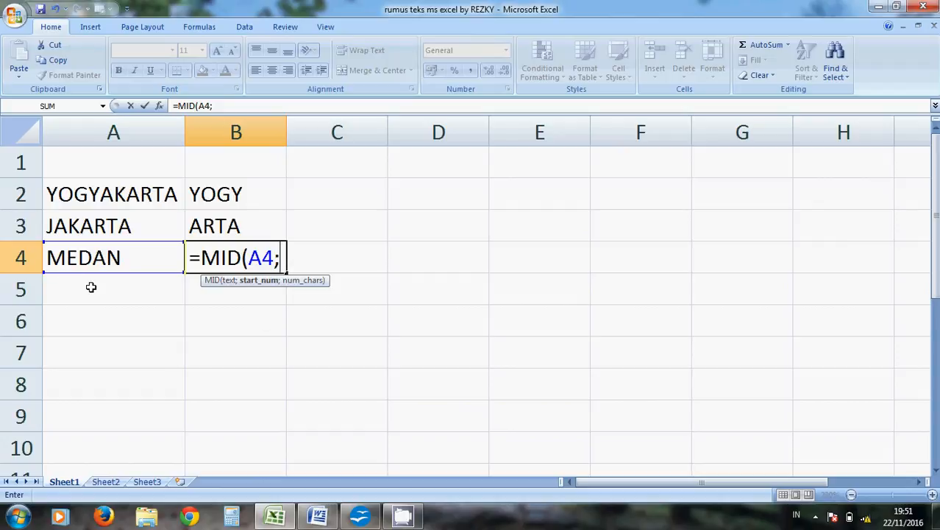
type("2;")
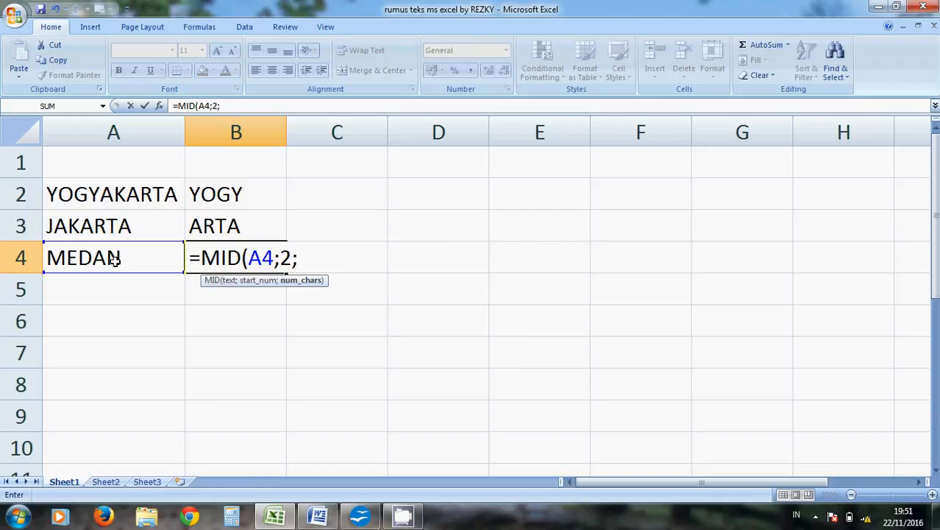
type("4")
type(")")
key("Return")
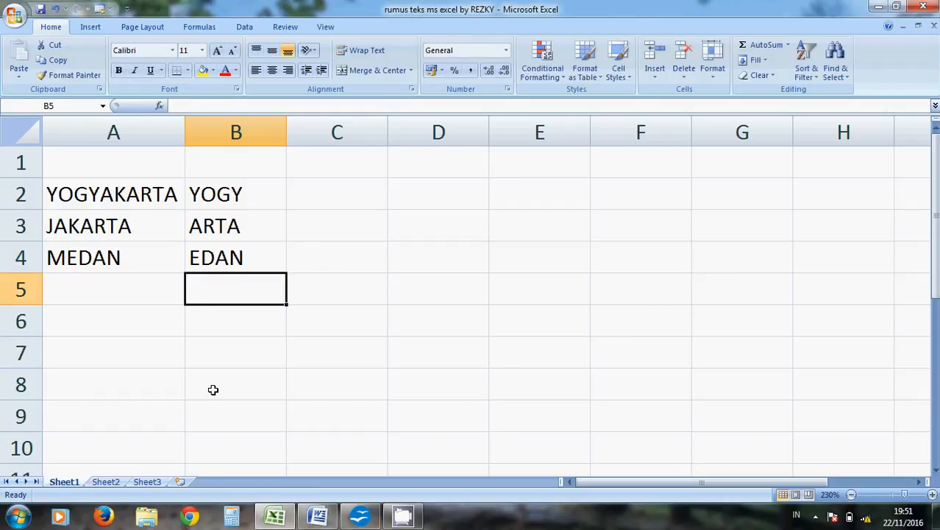
Fill cells A6 to C6 with the first row of three sample personal names, one per cell.
key("Left")
key("Down")
key("Down")
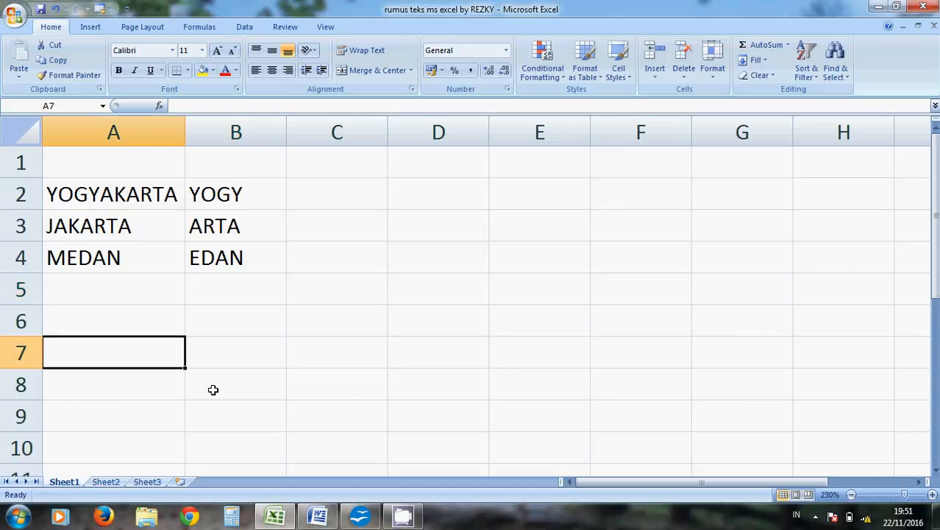
key("Up")
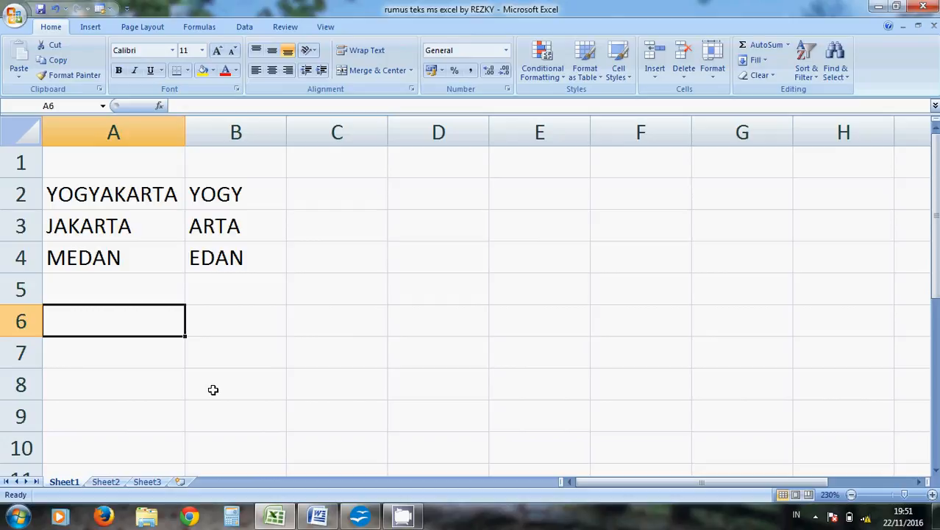
type("REZKY")
key("Tab")
type("JUNI")
key("Tab")
type("A")
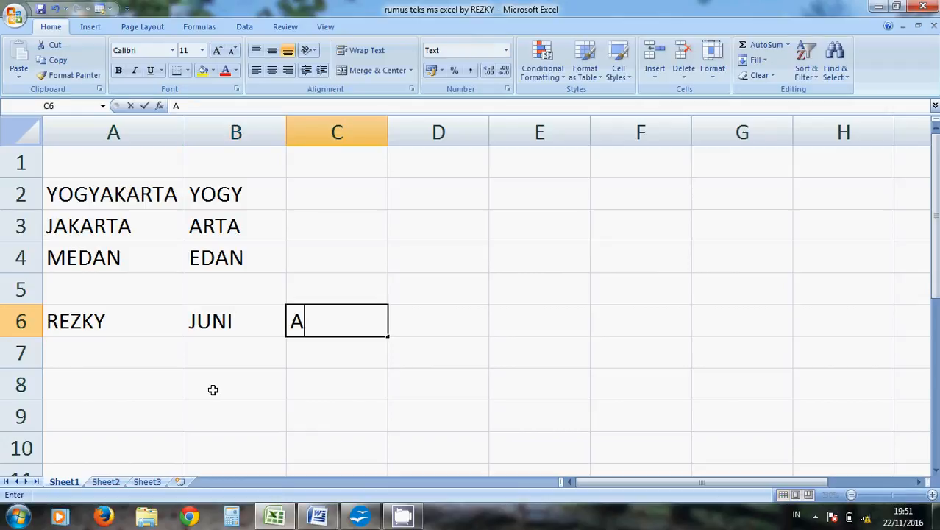
type("RDI")
key("BackSpace")
type("Y")
key("Return")
Fill cells A7 to C7 with the second row of three sample personal names.
key("Left")
key("Left")
type("IAAN")
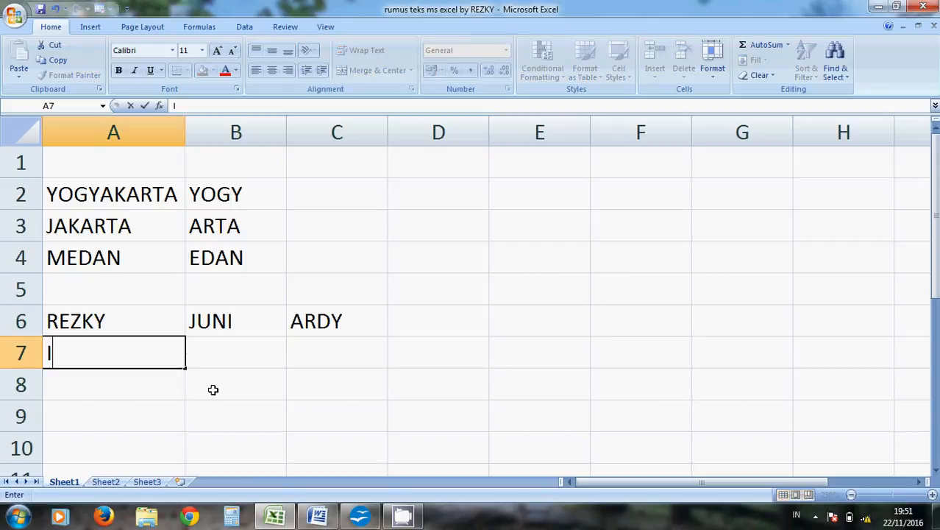
key("BackSpace")
key("BackSpace")
type("N")
key("Tab")
type("ARDI")
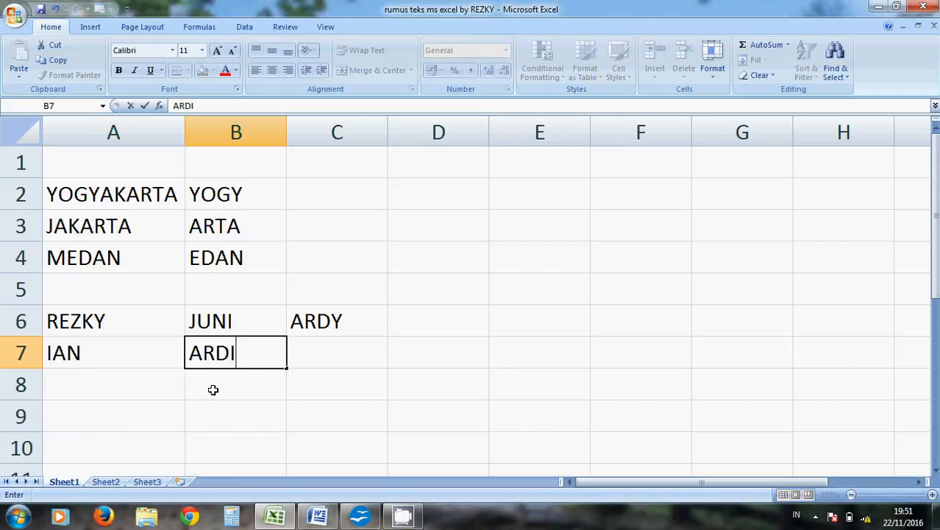
key("Tab")
type("CAHYA")
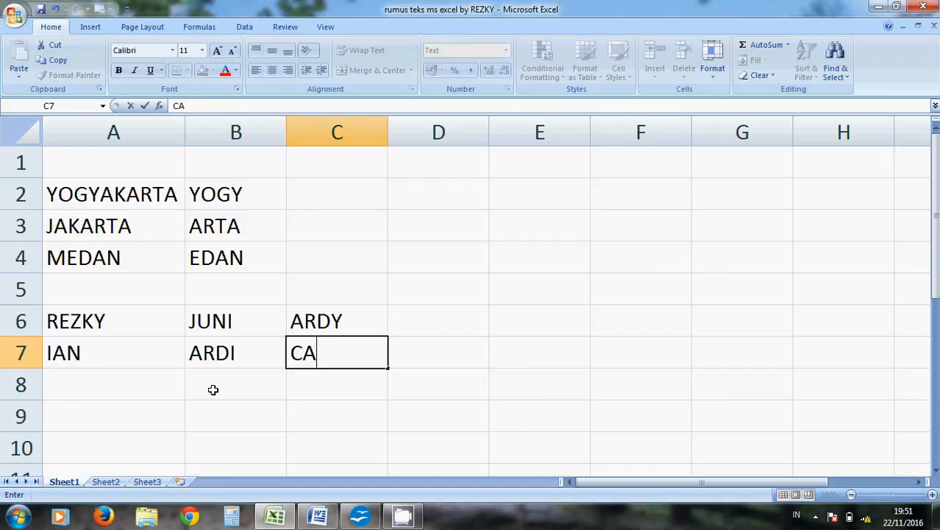
key("Return")
Fill cells A8 to C8 with the third row of three sample personal names.
key("Left")
key("Left")
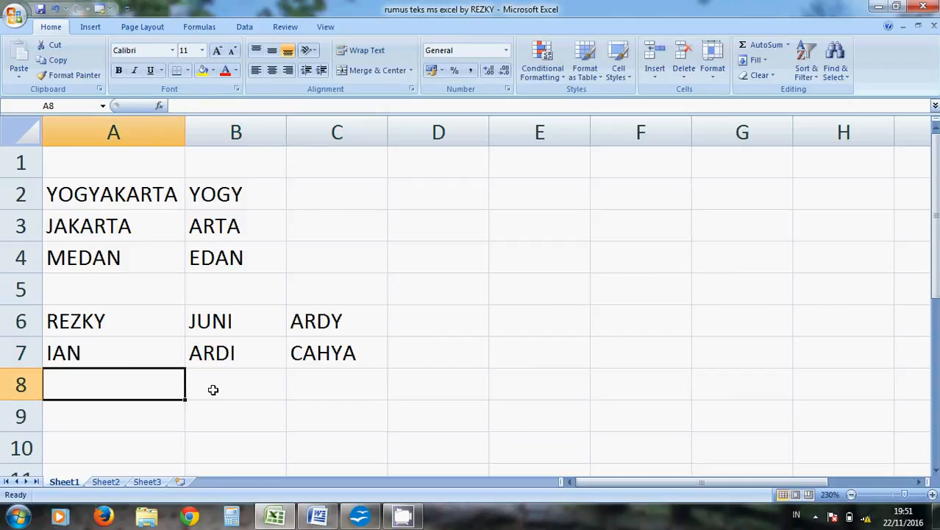
type("CERLY")
key("Tab")
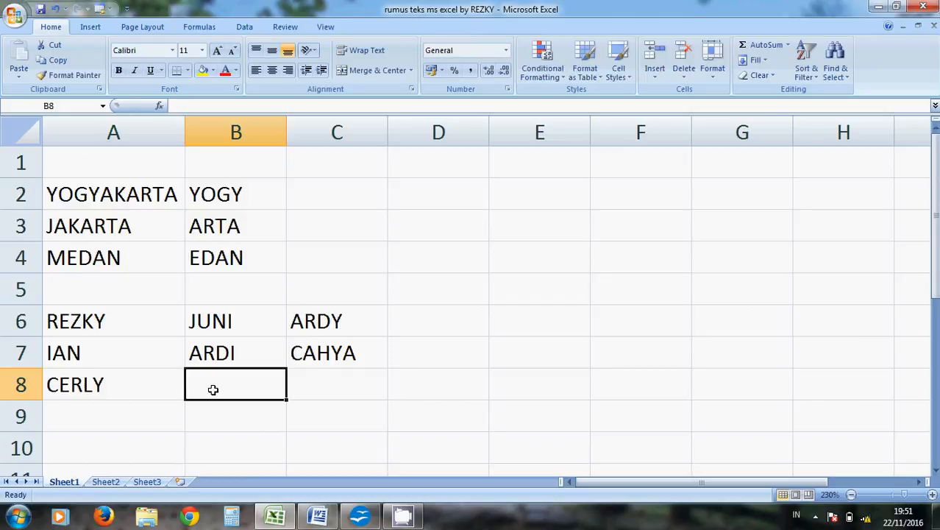
type("MELA")
key("Tab")
type("NIA")
key("Tab")
Enter the formula =A6&" "&B6&" "&C6 in D6 to join the three names of row 6 with spaces.
key("Up")
key("Up")
key("Up")
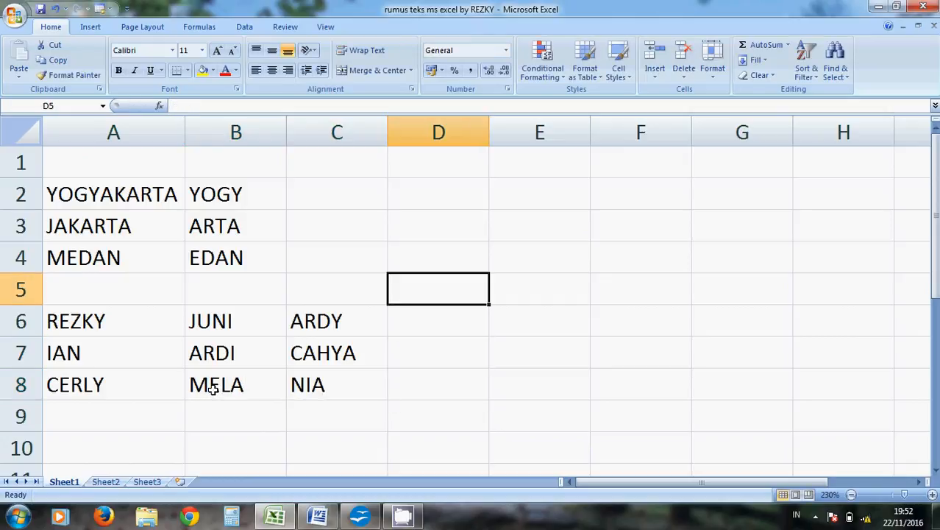
key("Down")
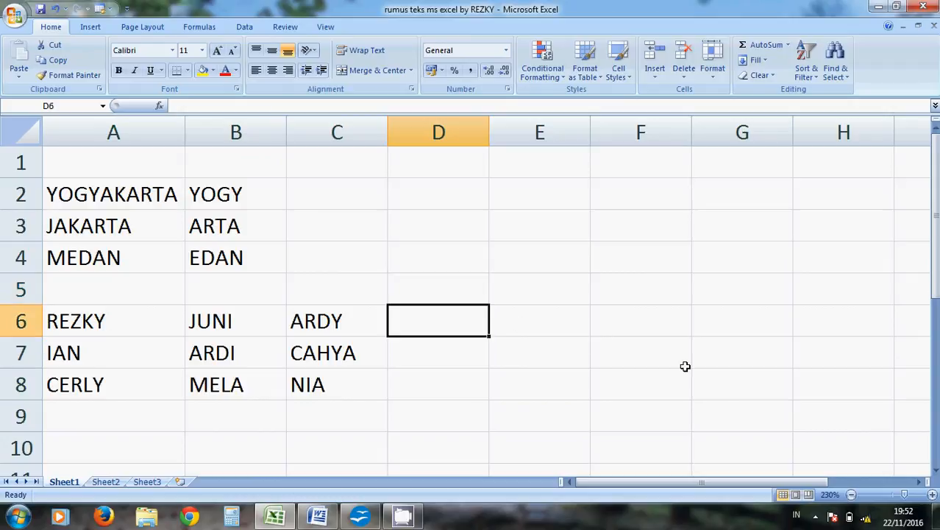
type("=")
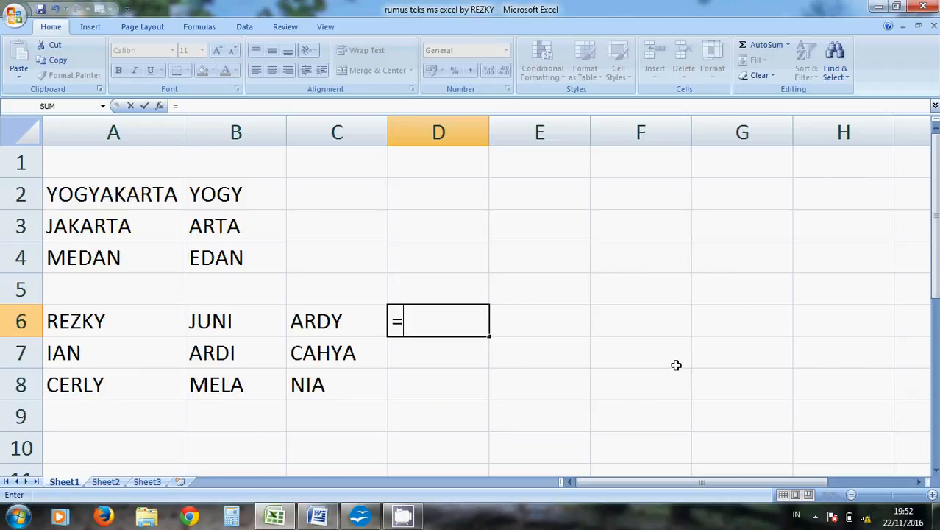
left_click(89, 322)
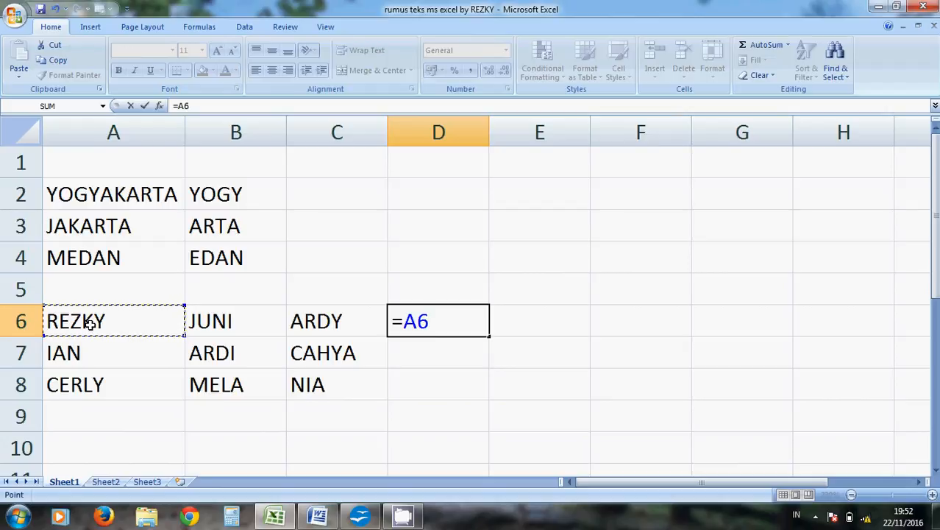
type("&")
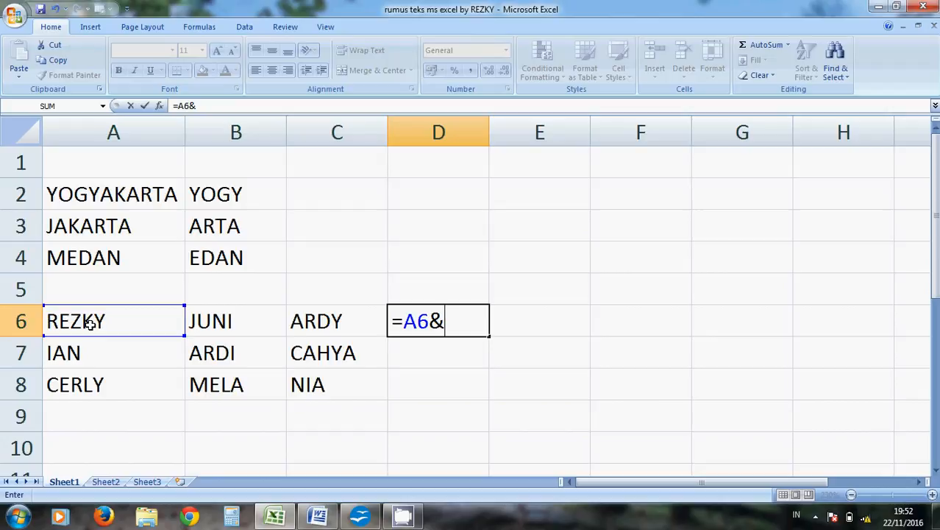
type("\" \"&")
left_click(214, 324)
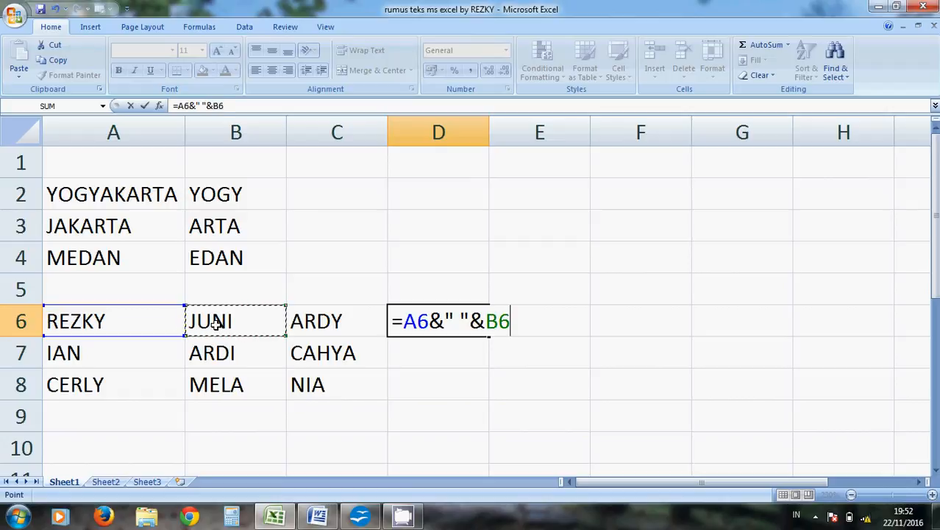
type("&\"")
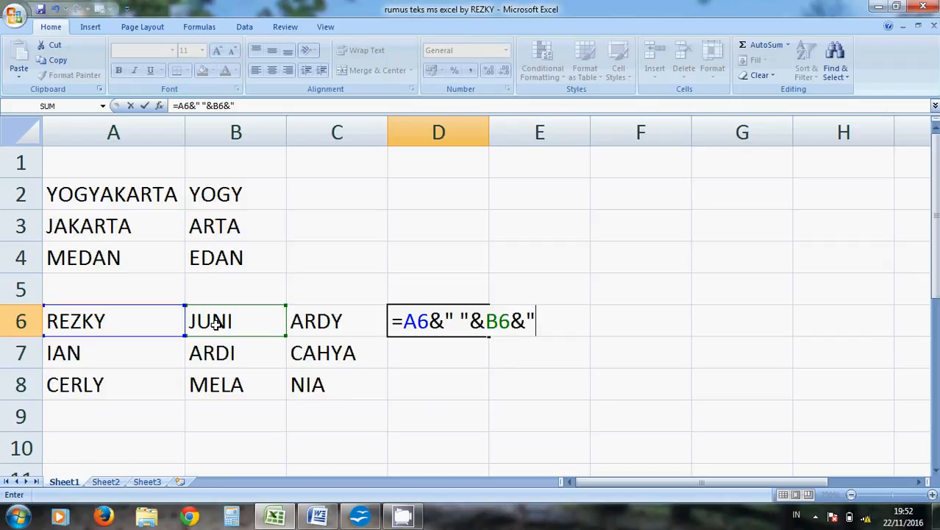
type(" \"&")
left_click(326, 321)
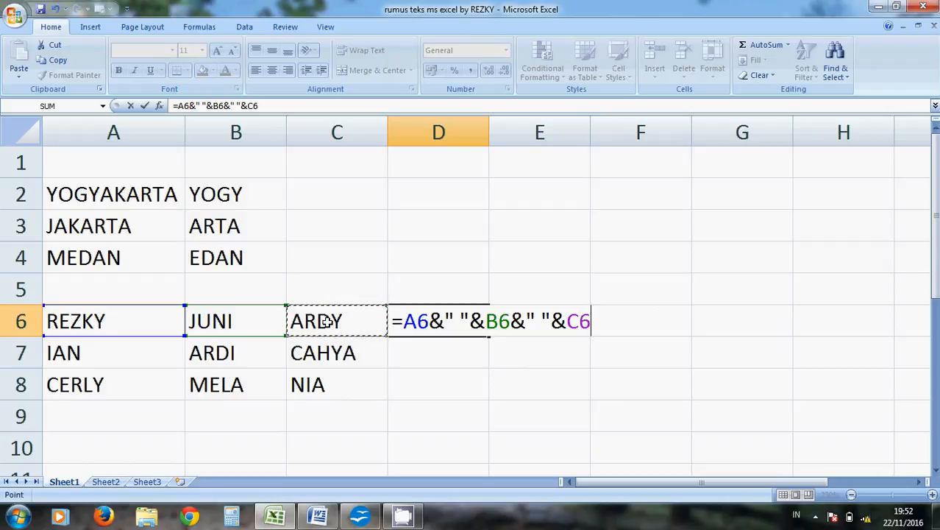
key("Return")
key("Up")
key("Down")
key("Down")
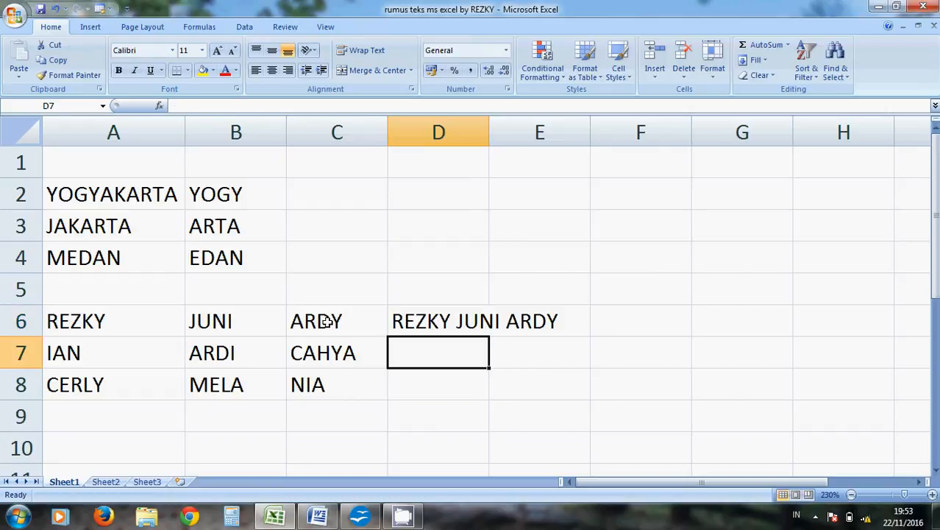
key("Up")
key("Left")
key("Left")
key("Left")
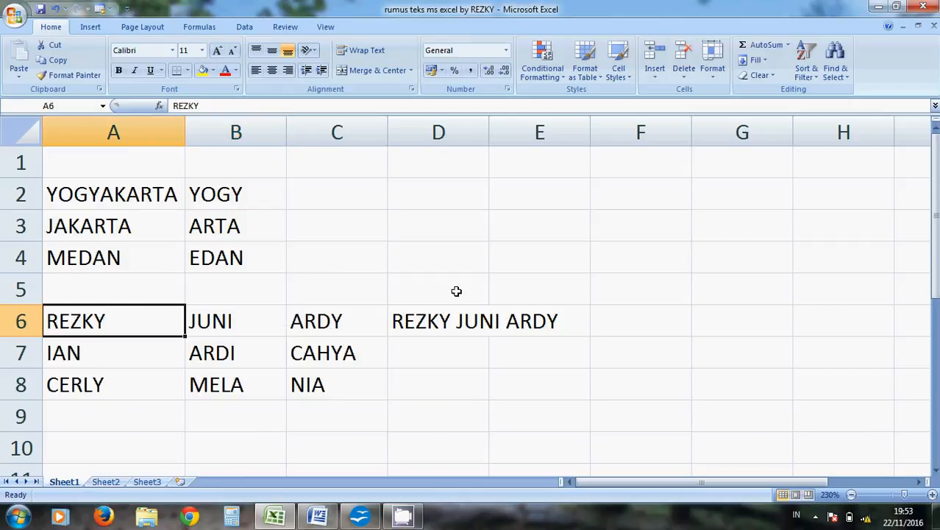
left_click(445, 358)
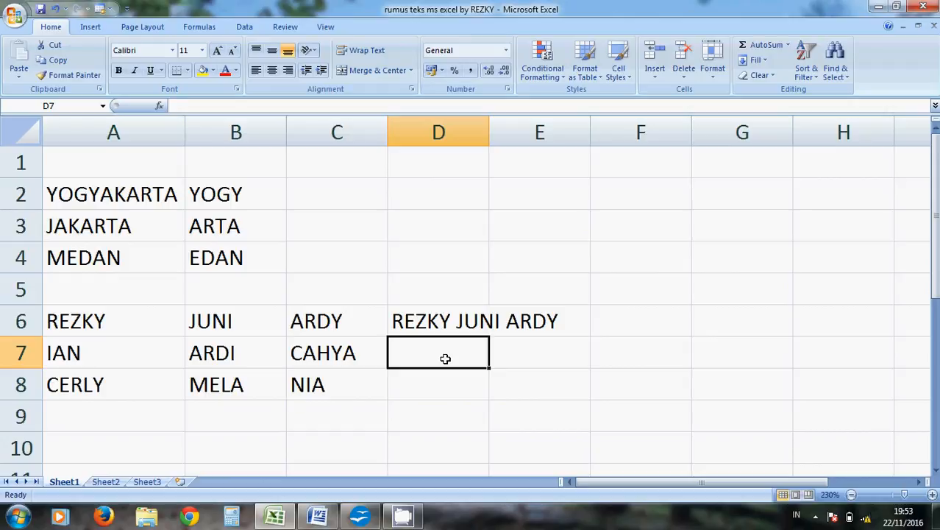
Copy the name-joining formula from D6 into D7 and D8.
left_click(417, 320)
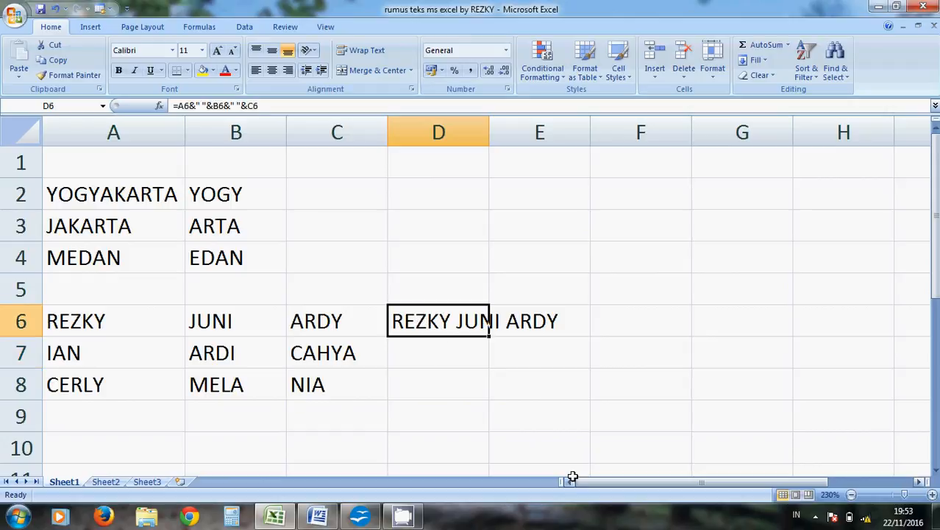
key("ctrl+c")
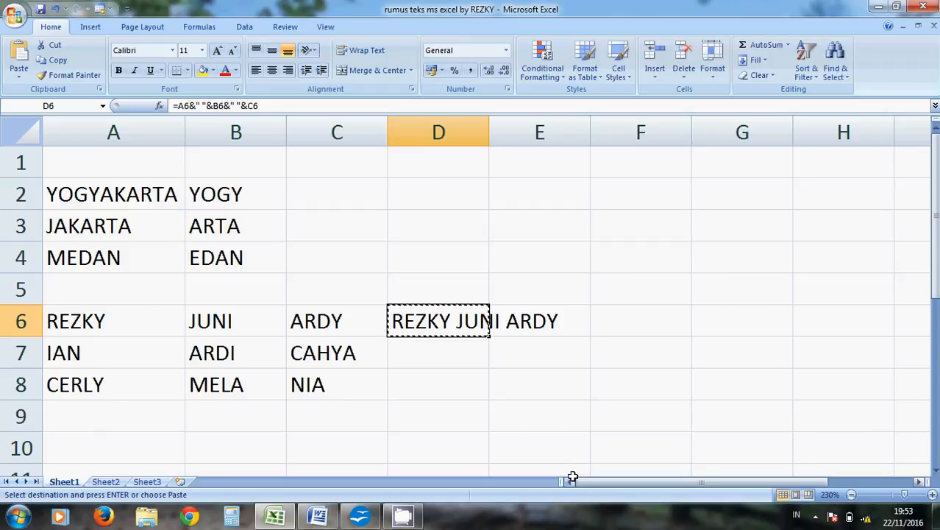
key("Down")
key("ctrl+v")
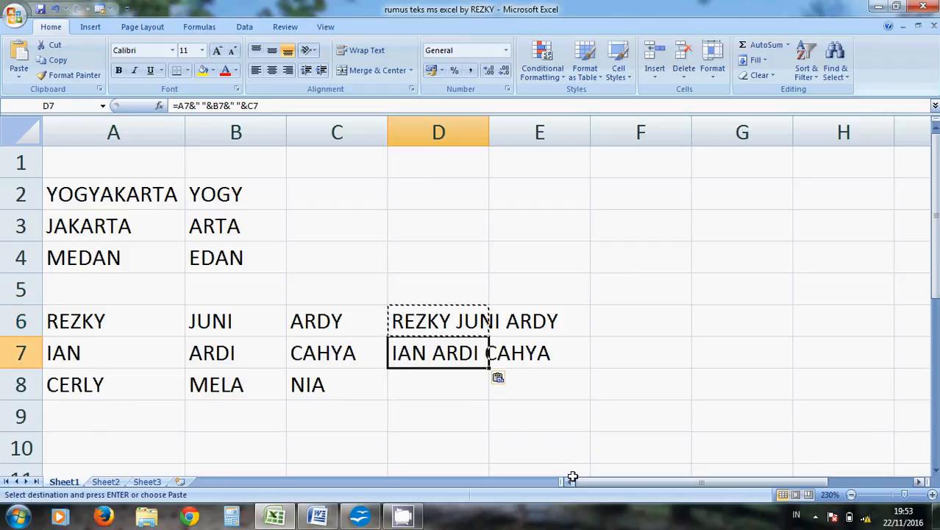
key("Down")
key("ctrl+v")
key("Down")
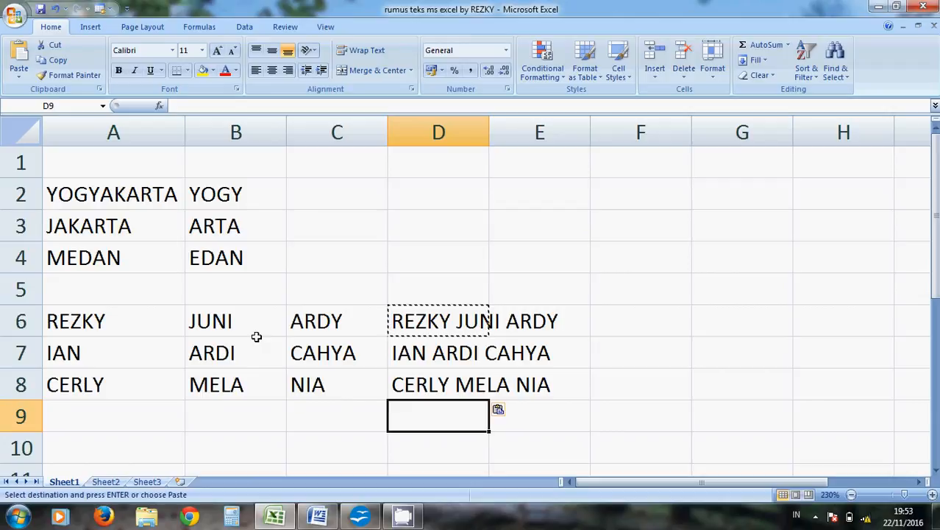
Examine the source names in A6 to C6 and the & formula in D6 that joins them.
key("Down")
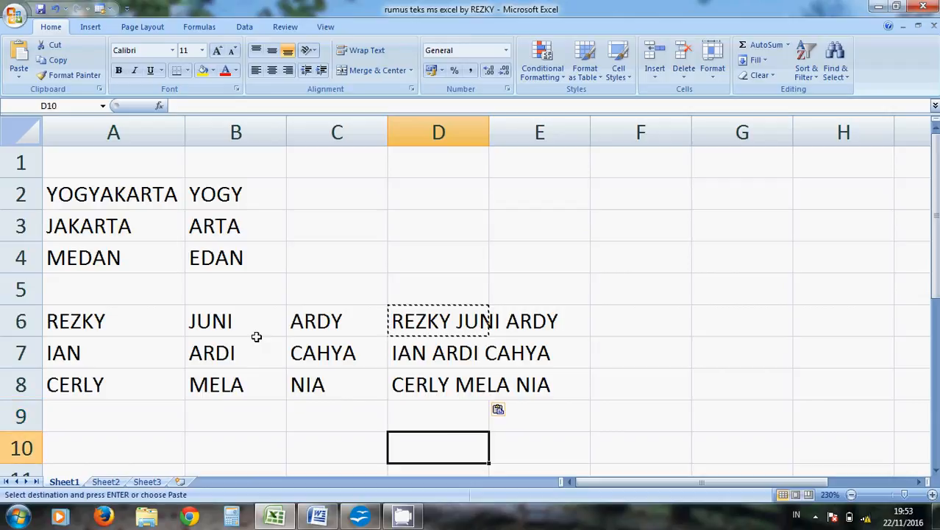
key("Left")
key("Left")
key("Left")
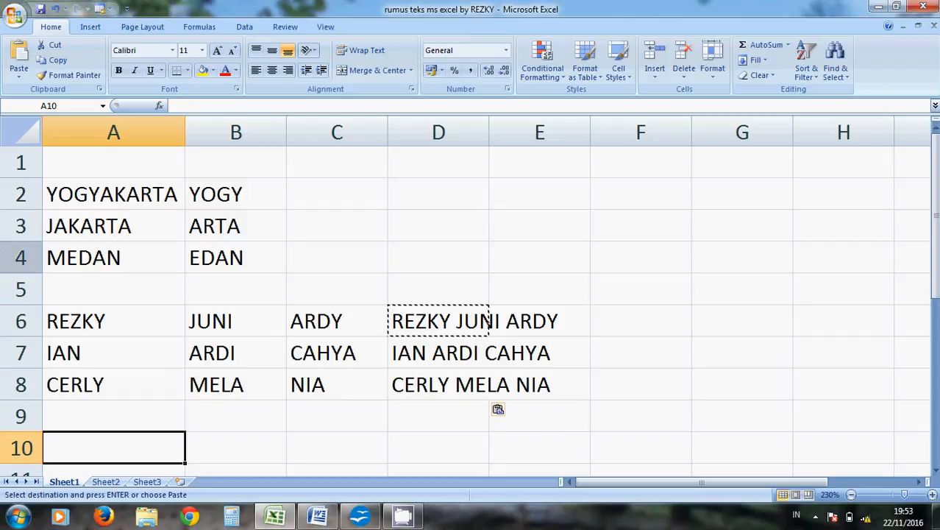
left_click(94, 328)
left_click(234, 328)
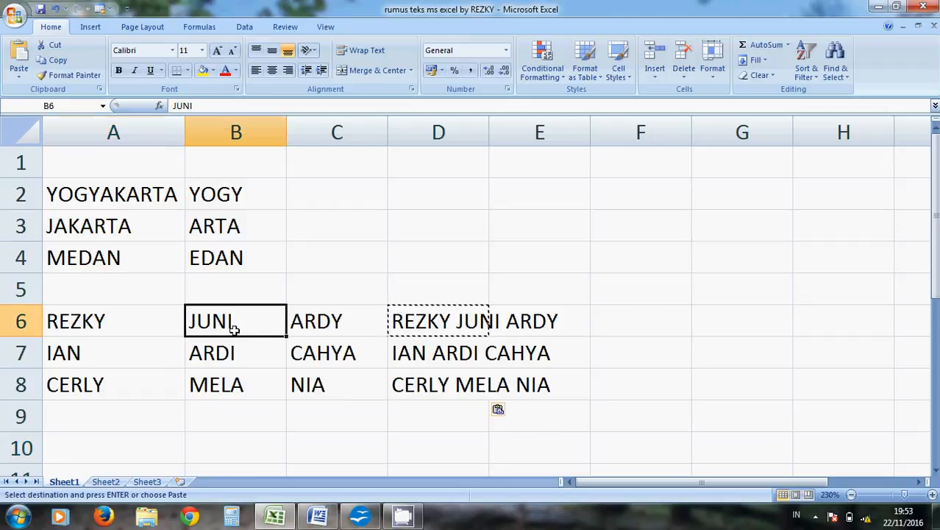
left_click(332, 327)
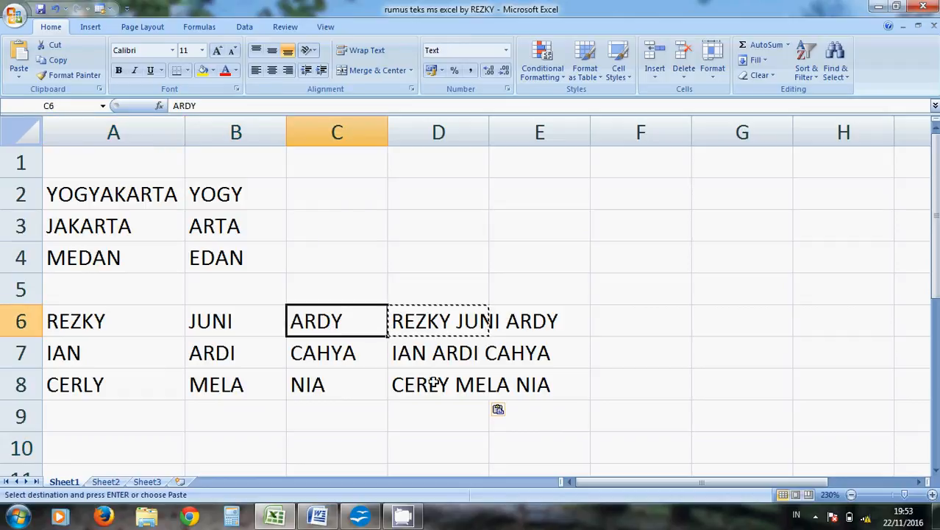
left_click(683, 362)
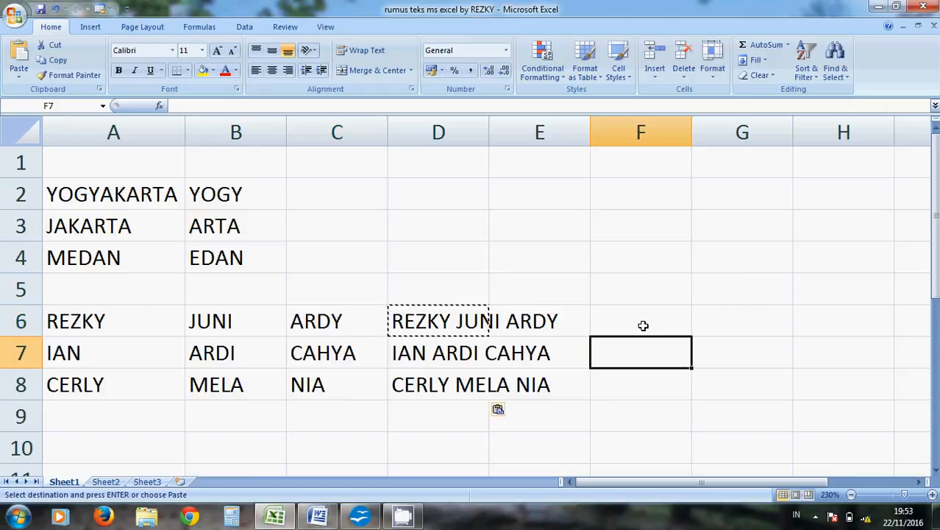
left_click(427, 320)
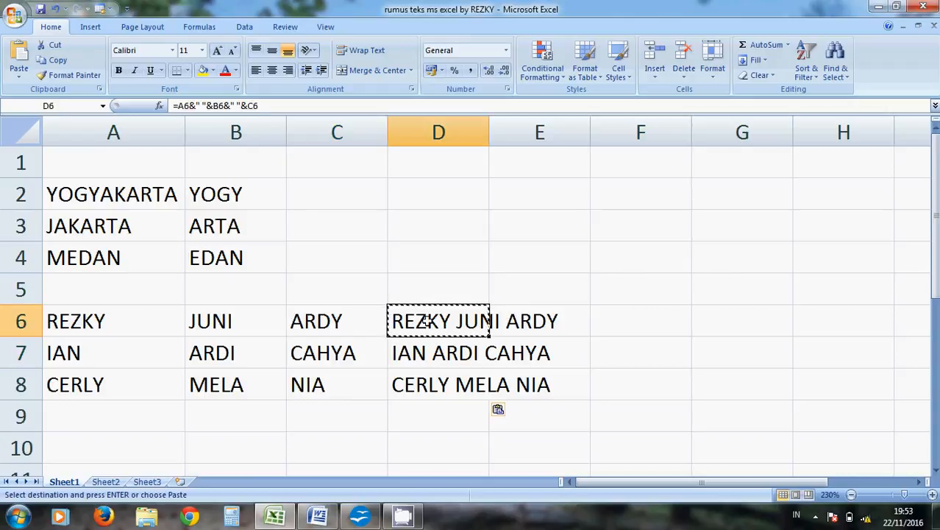
left_click(431, 406)
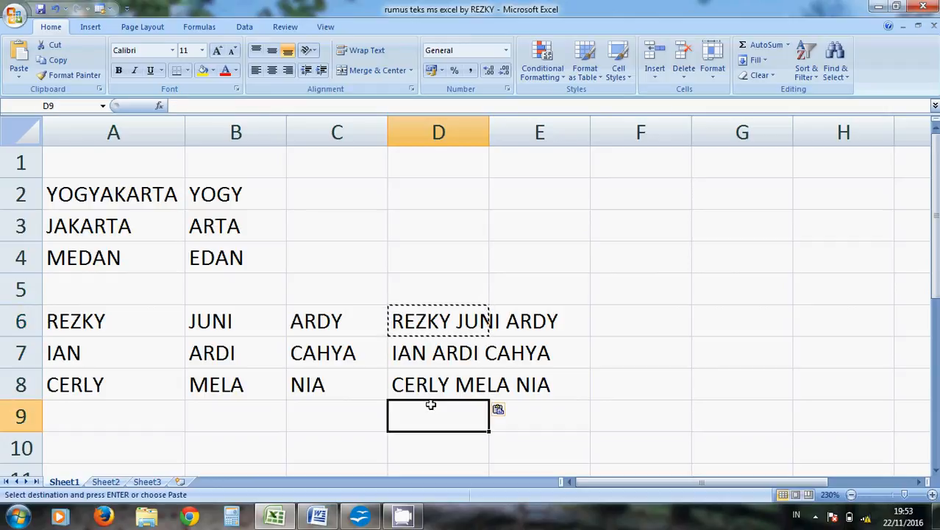
key("Left")
key("Left")
key("Left")
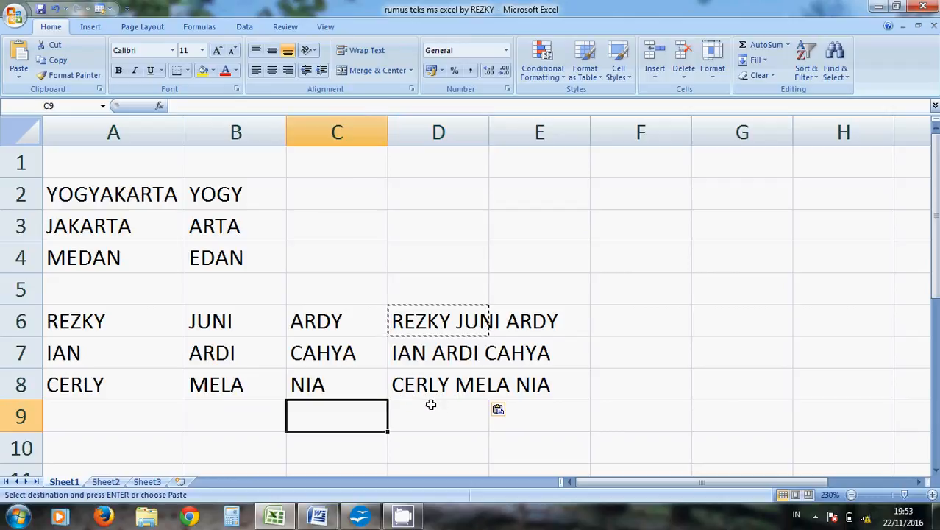
key("Down")
key("Down")
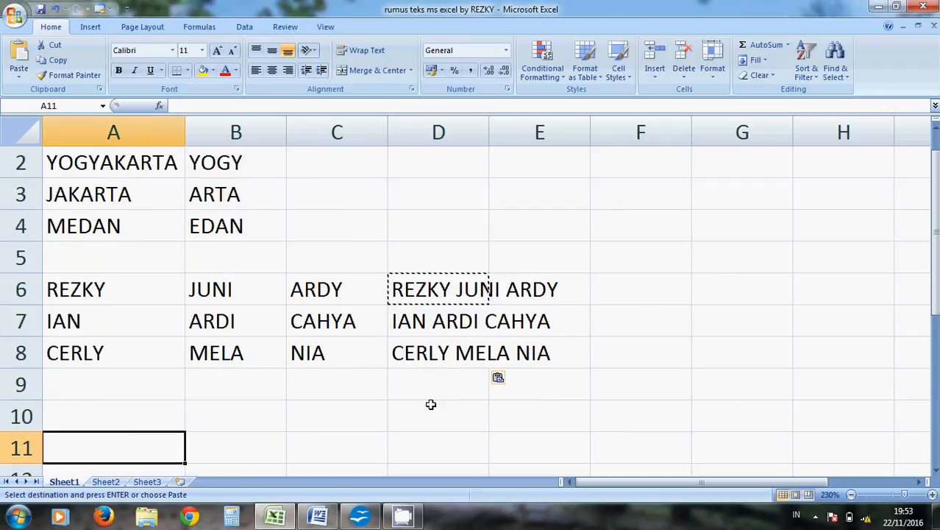
key("Up")
key("Right")
key("Right")
key("Right")
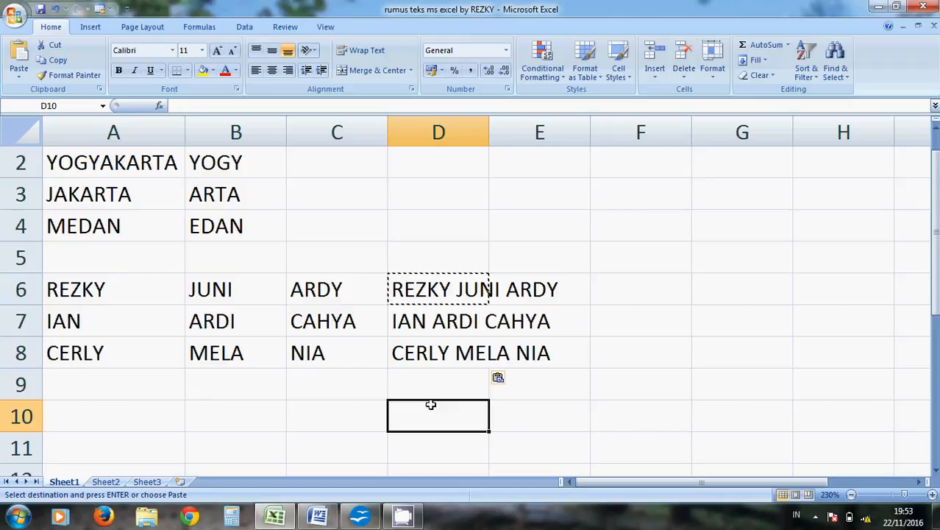
Replace the formula in D6 with =CONCATENATE(A6;B6;C6) to join the three names without spaces.
left_click(434, 293)
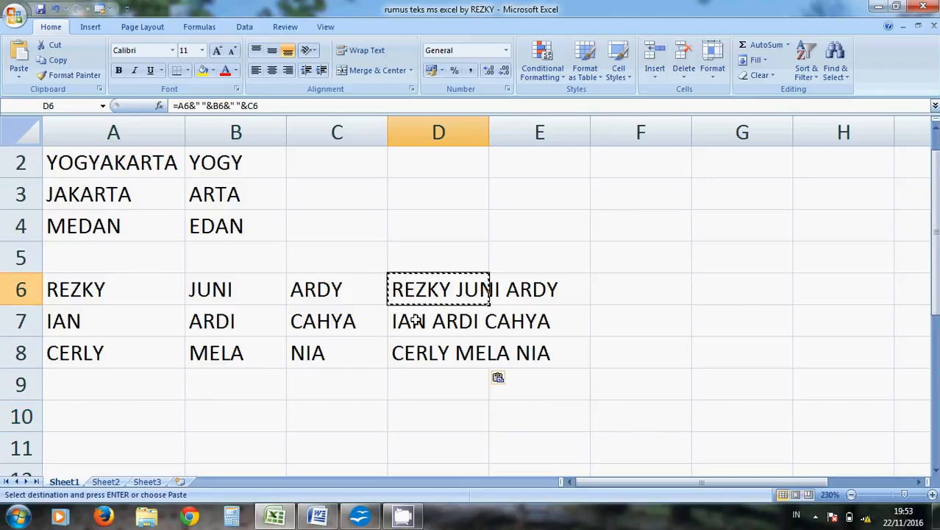
type("=CON")
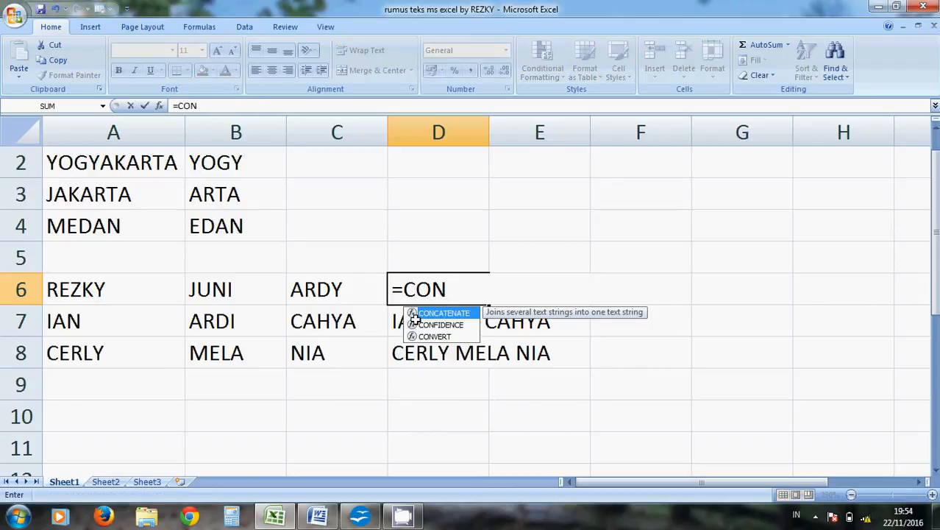
type("CA")
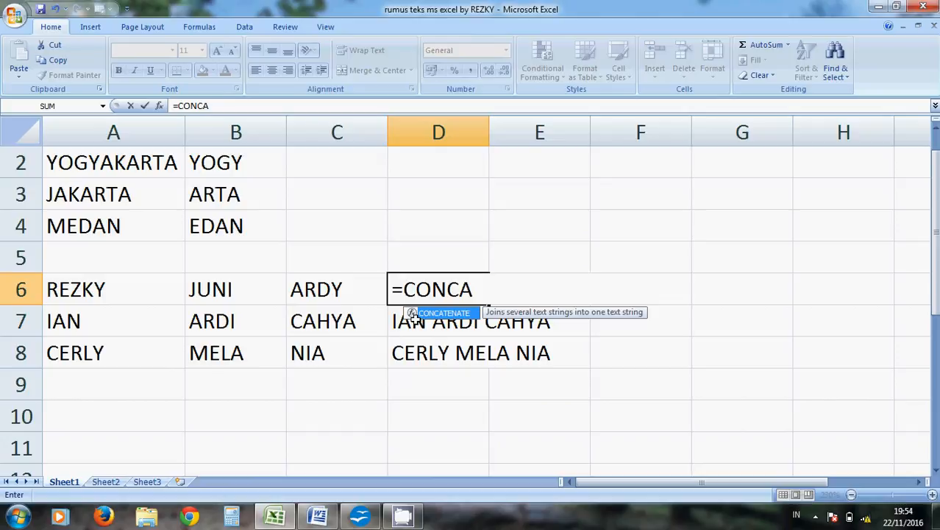
type("TEN")
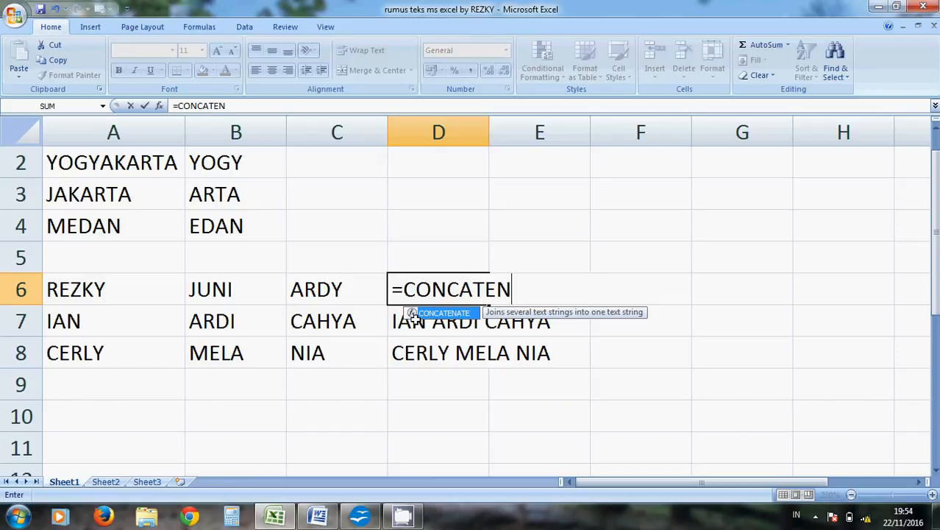
type("ATE")
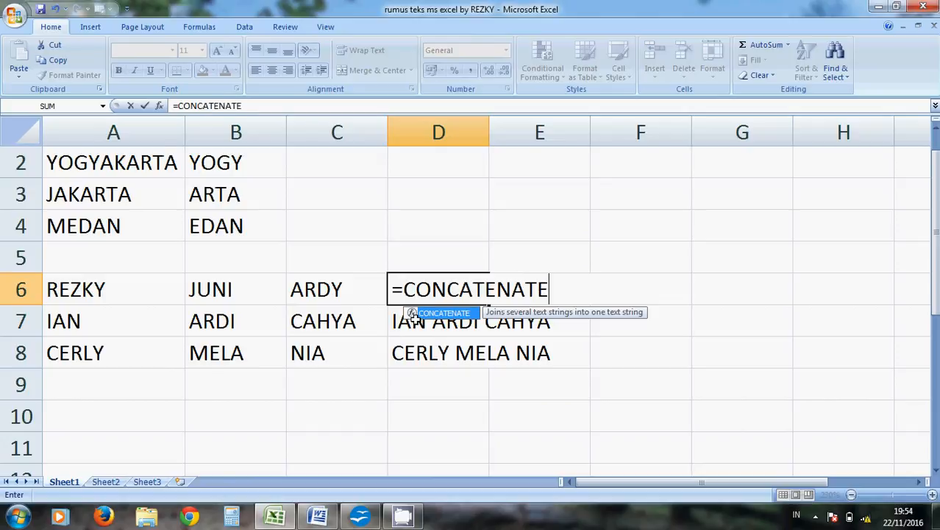
type("(")
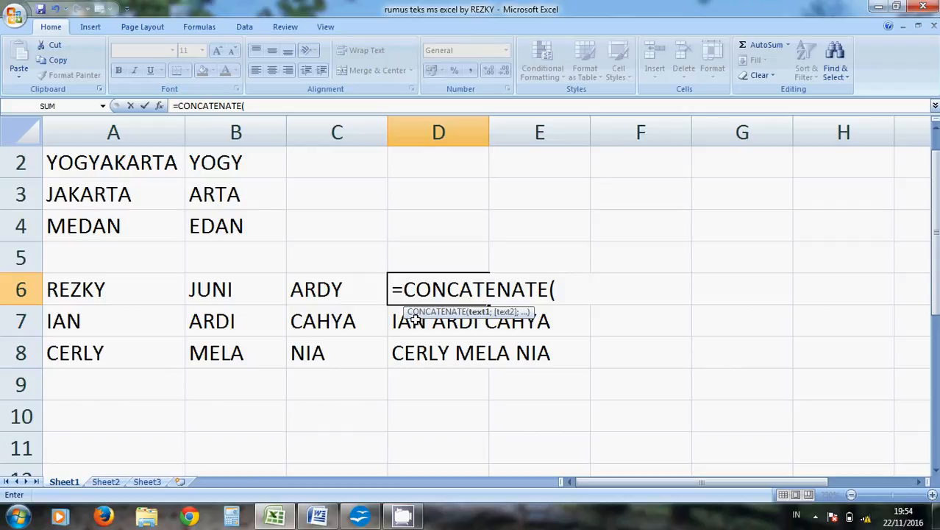
left_click(81, 292)
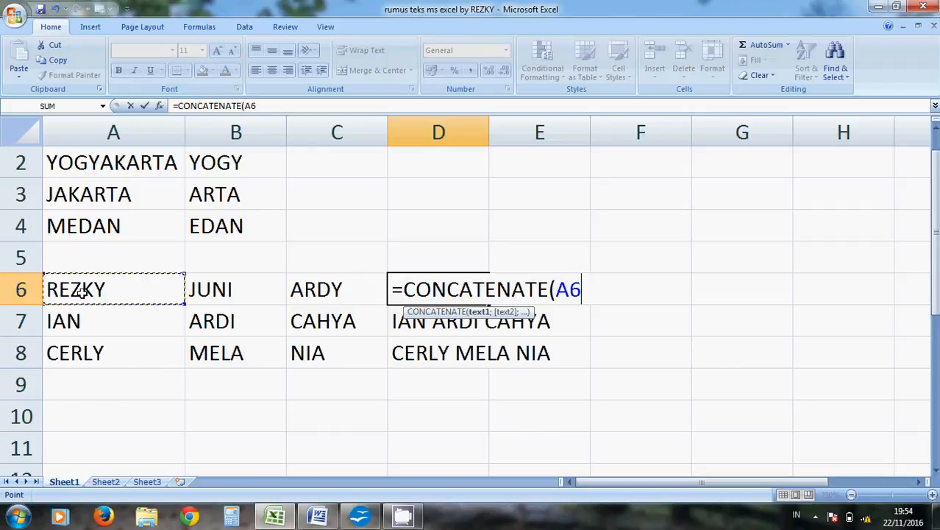
type(";")
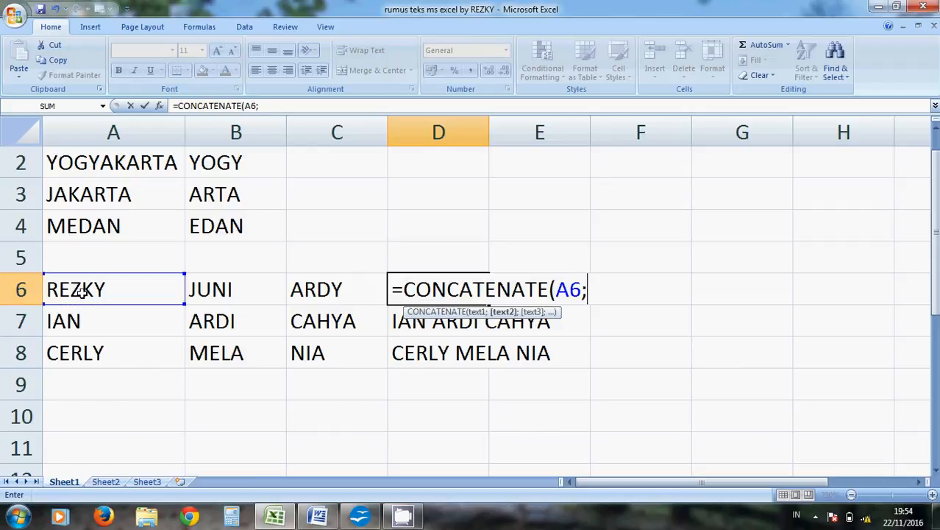
left_click(196, 289)
type(";")
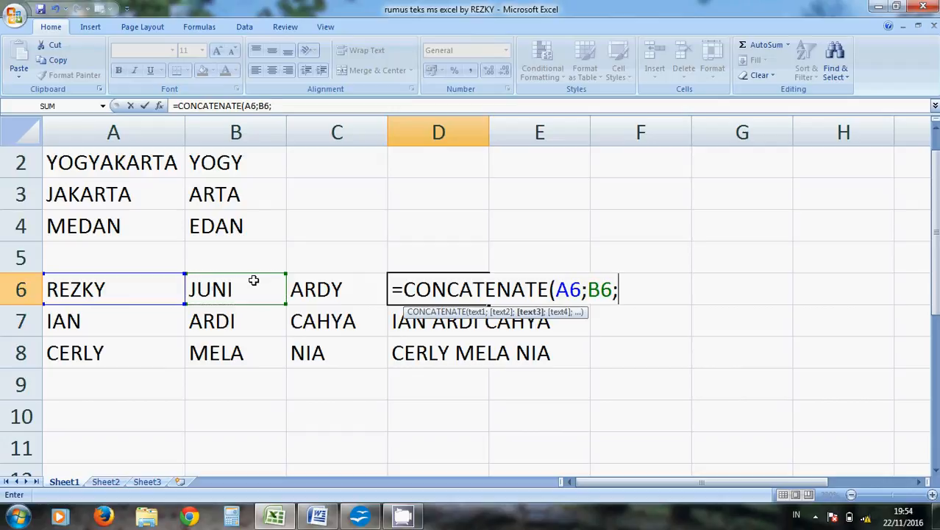
left_click(316, 291)
type(")")
key("Return")
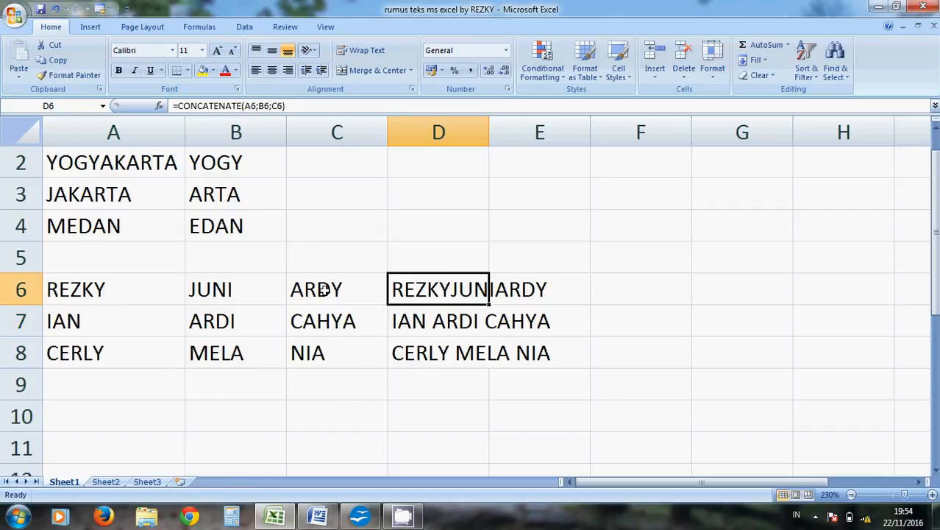
Try the formula =A7&""&B7&""&C7 in D7 to join the names without spaces, and undo the change.
key("Down")
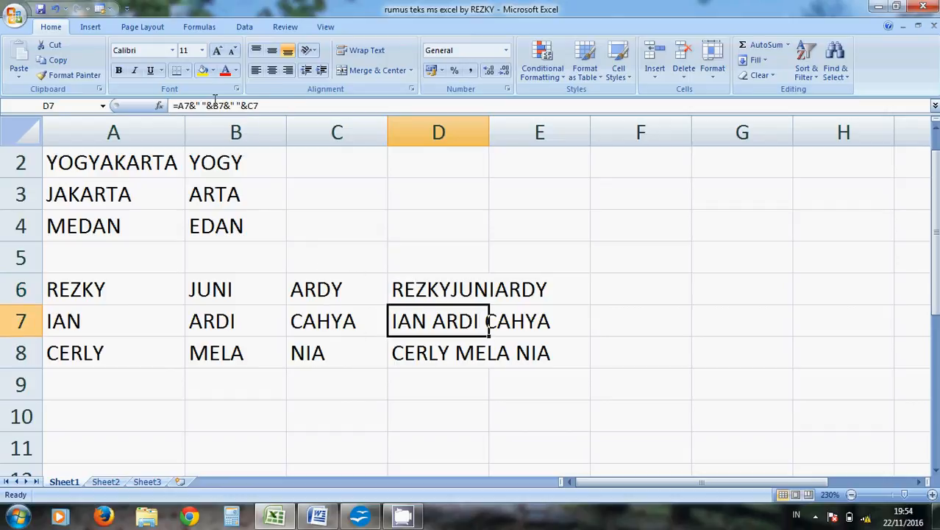
double_click(410, 322)
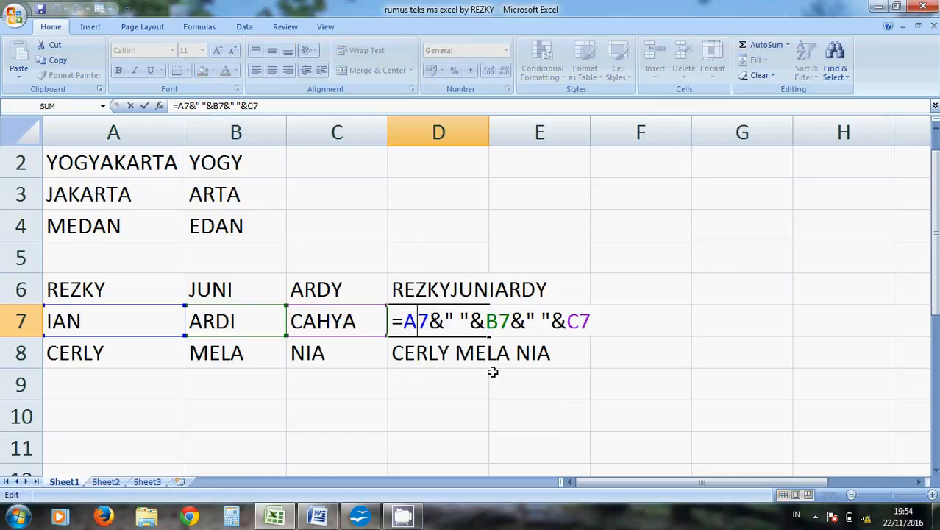
key("Right")
key("Right")
key("Right")
key("Right")
key("BackSpace")
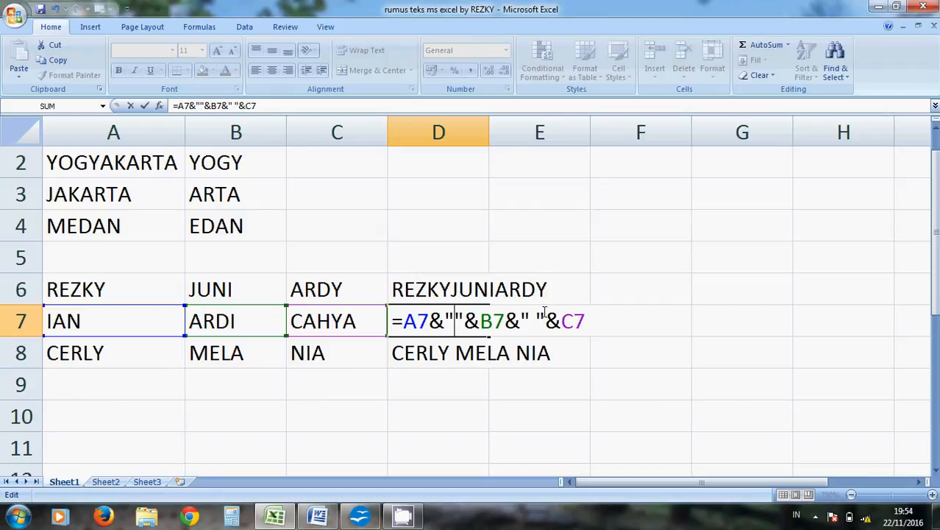
key("BackSpace")
key("Return")
key("Up")
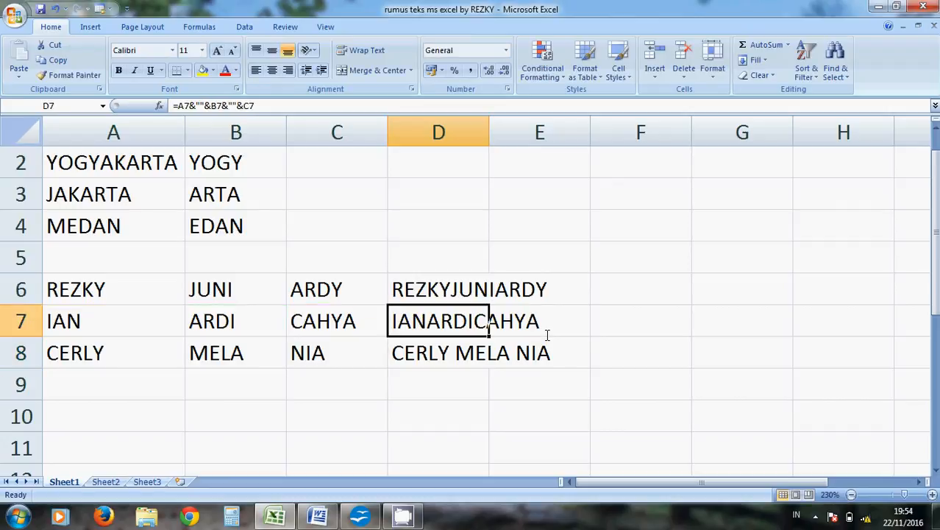
key("ctrl+z")
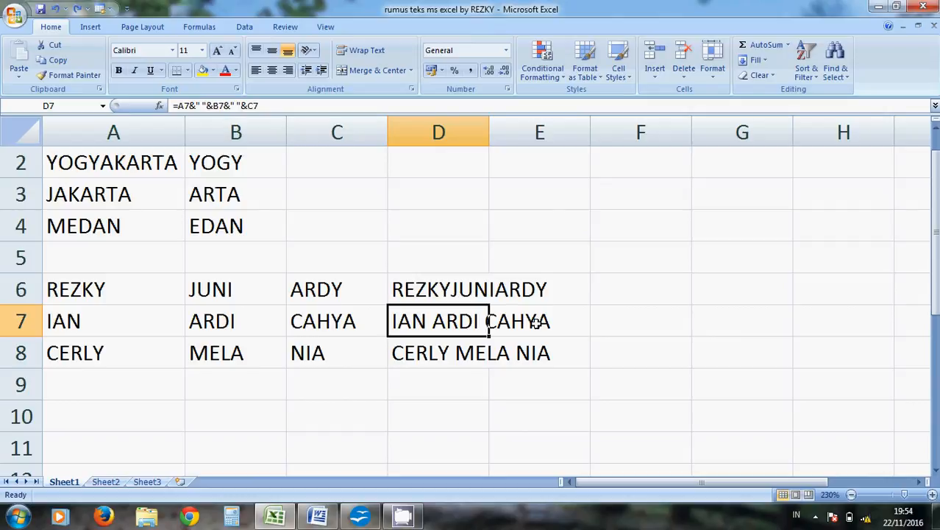
Try adding a space after A6 and after B6 inside the CONCATENATE formula in D6.
left_click(451, 289)
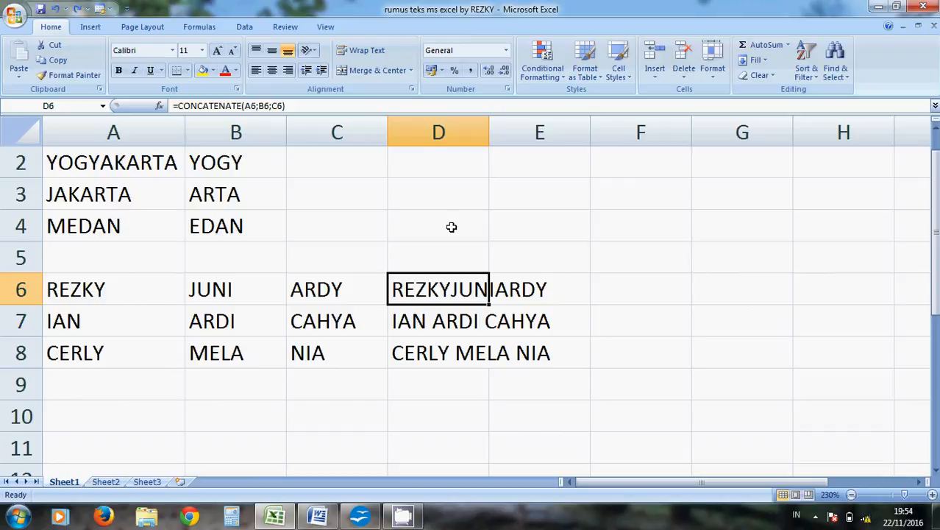
left_click(255, 106)
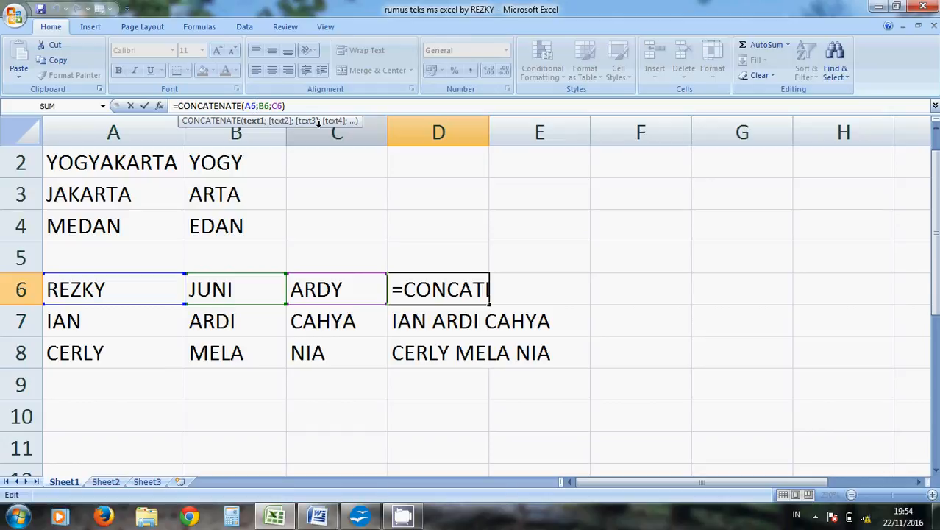
key("Right")
key("Right")
key("Right")
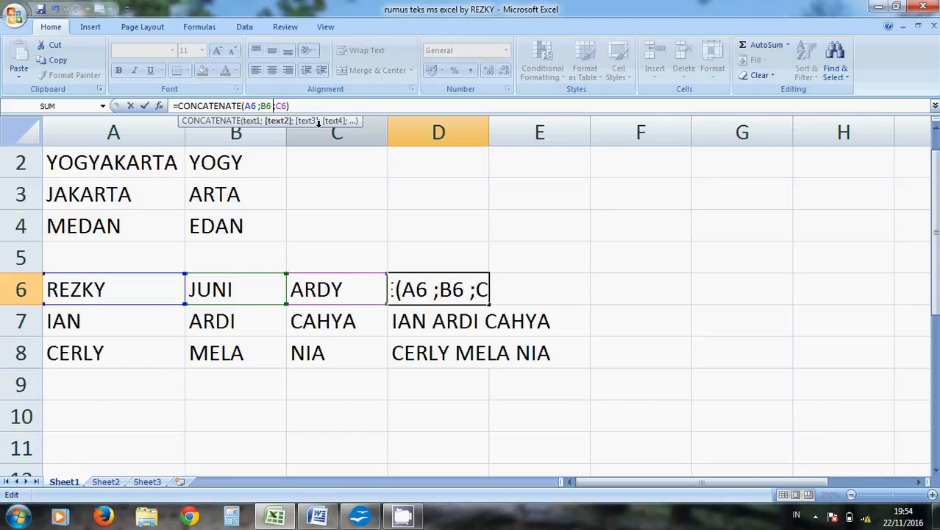
key("Return")
key("Up")
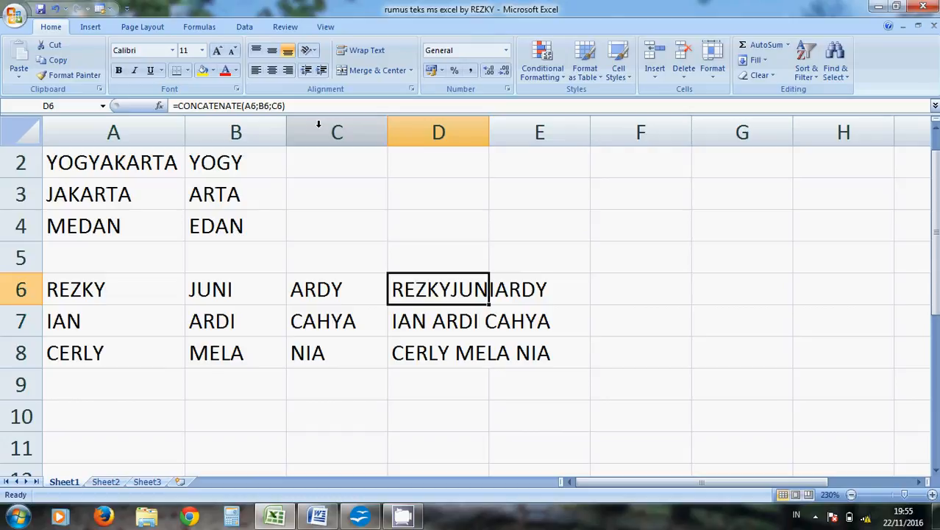
key("Down")
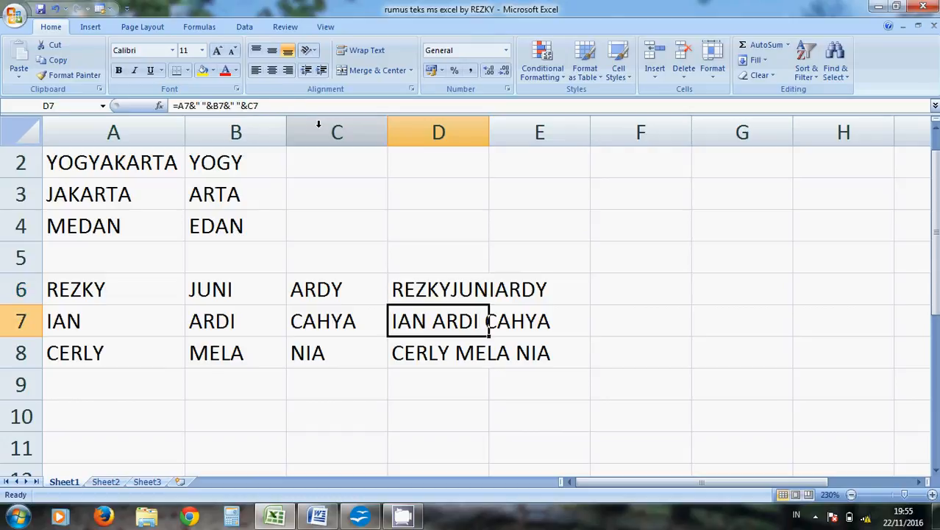
key("Right")
key("Right")
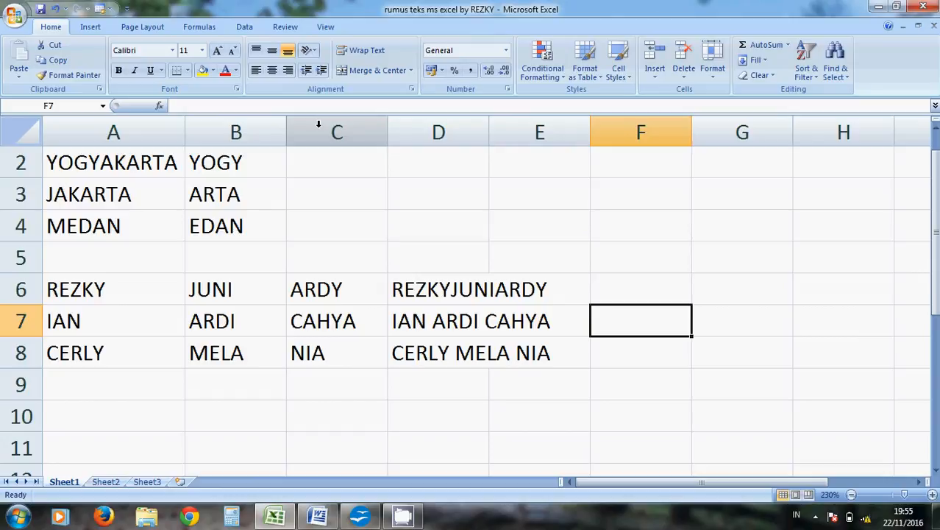
Write the syntax example =LEFT(CRITERIA;N) in C2 beside the extracted text of row 2.
key("Left")
key("Left")
key("Left")
key("Left")
key("Up")
key("Up")
key("Up")
key("Up")
key("Up")
key("Up")
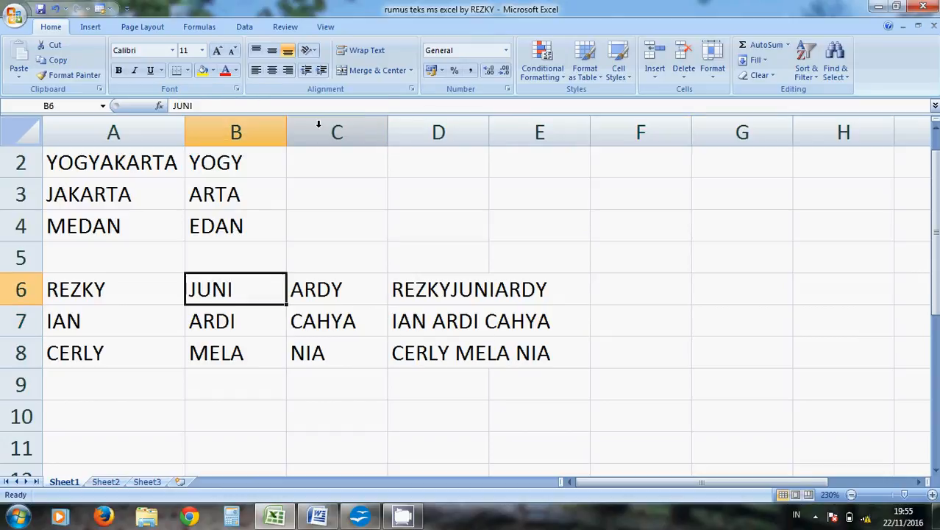
key("Down")
key("Right")
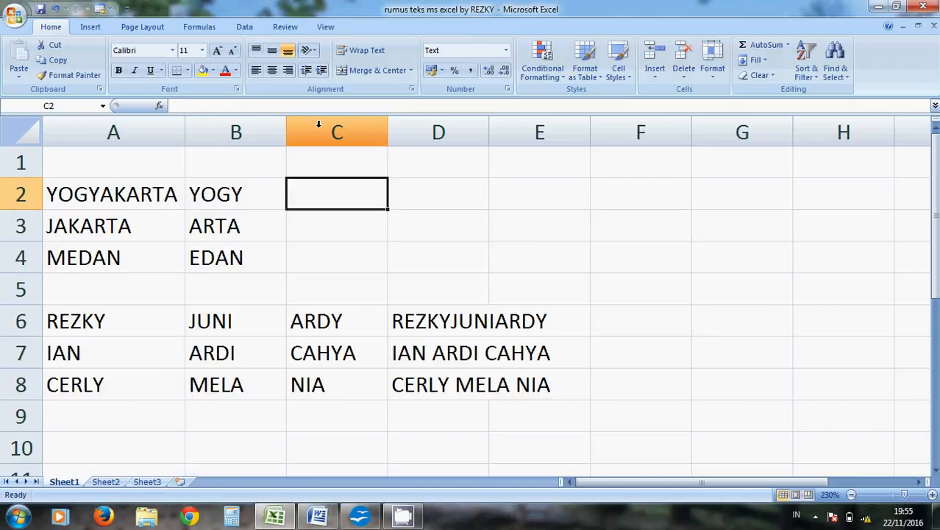
type("=")
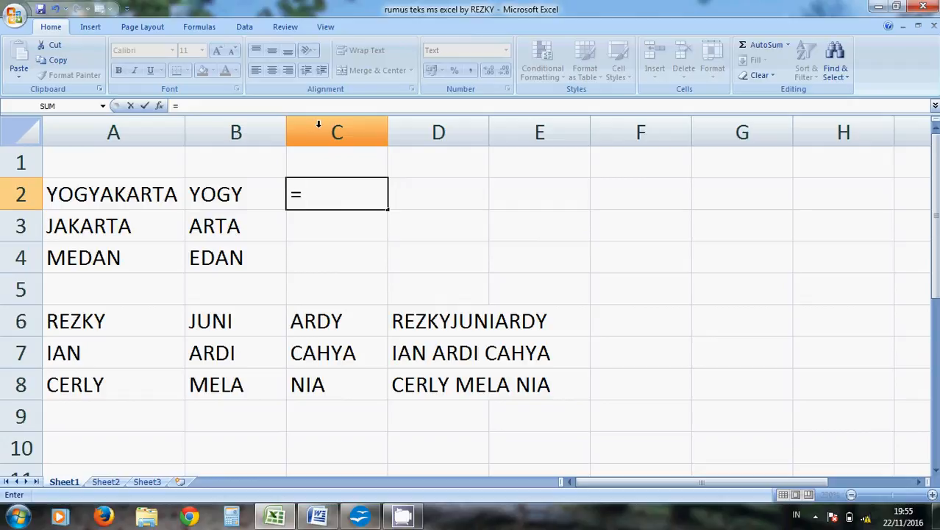
type("LEFT(")
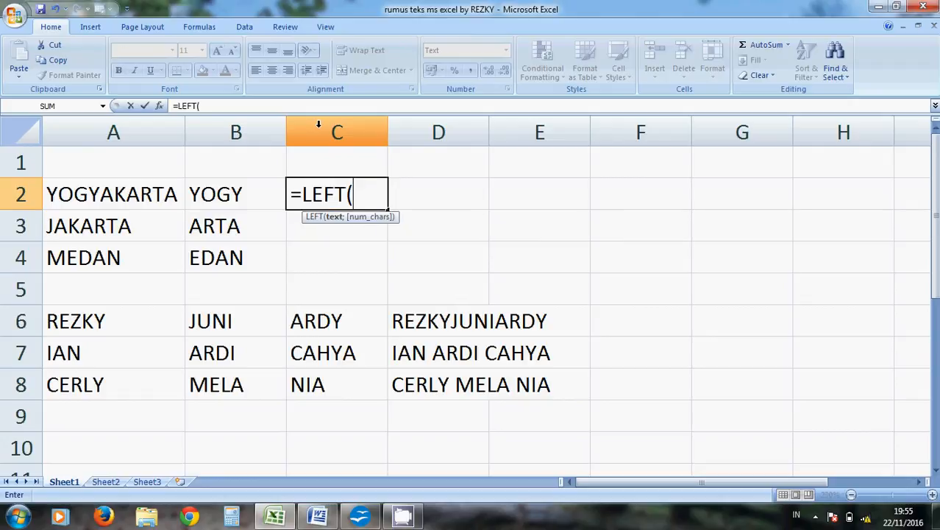
type("CER")
key("BackSpace")
key("BackSpace")
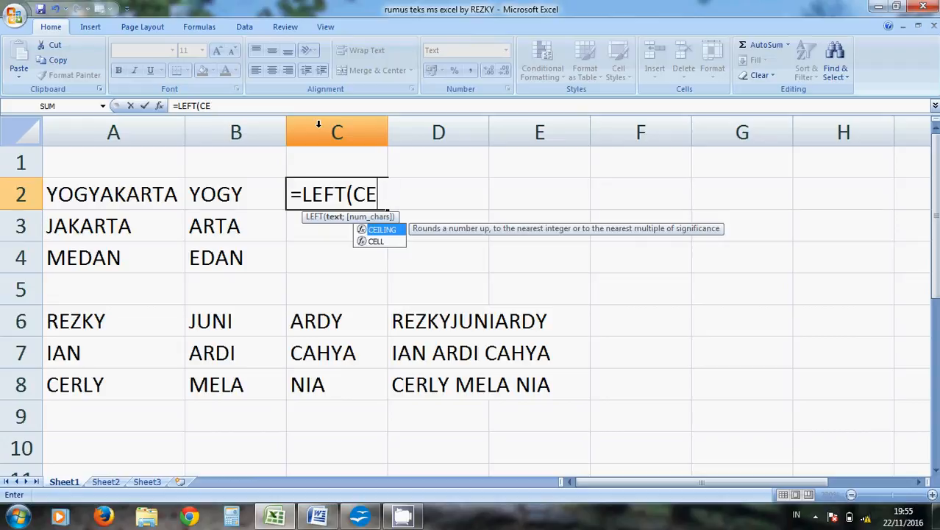
type("RITERIA")
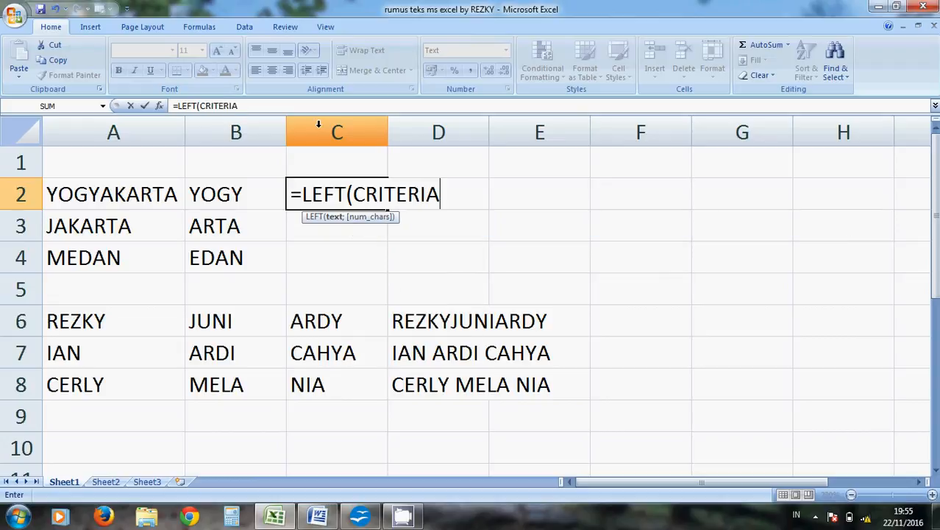
type(";")
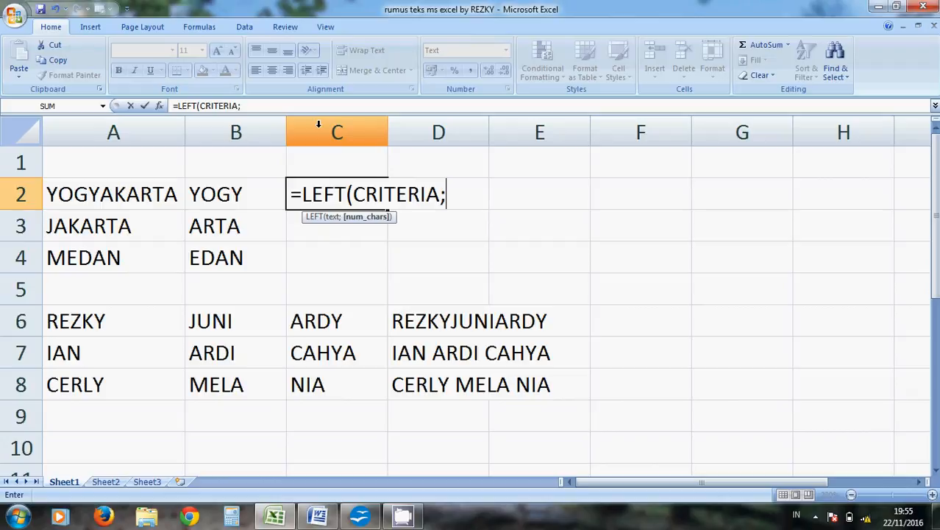
type("N)")
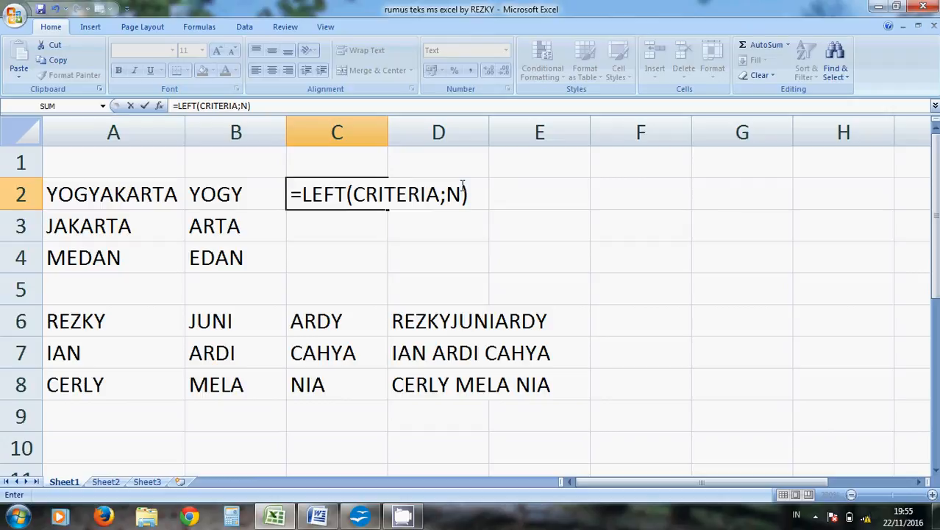
Write the syntax example =RIGHT(CRITERIA;N) in C3 beside the extracted text of row 3.
left_click(315, 223)
type("=")
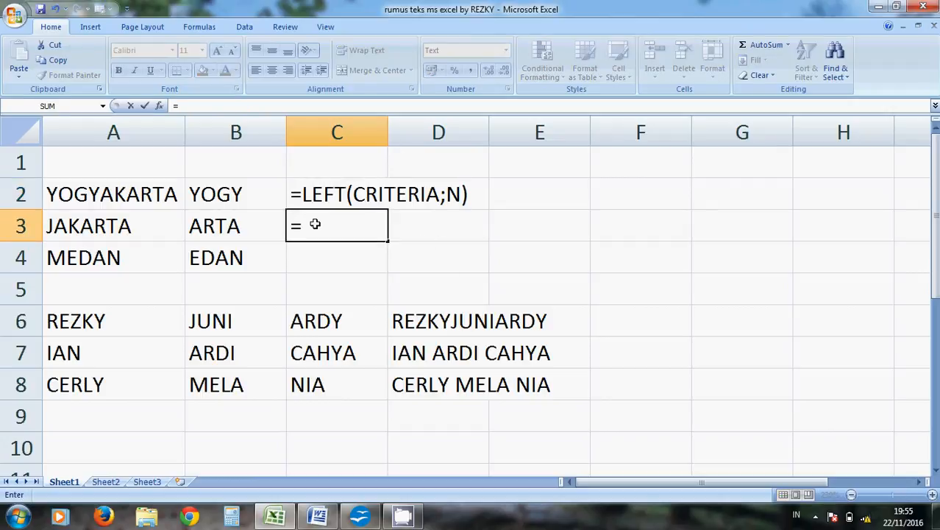
type("RIGHT(")
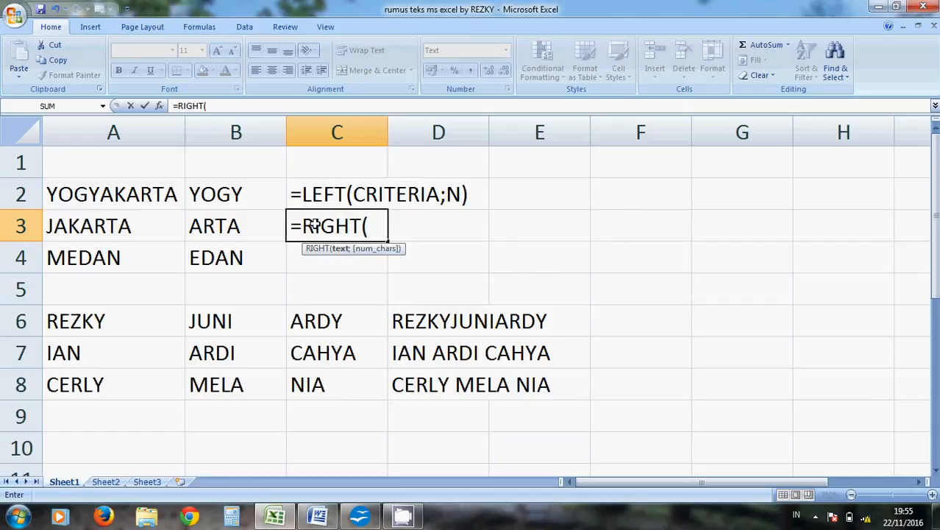
type("CRIT")
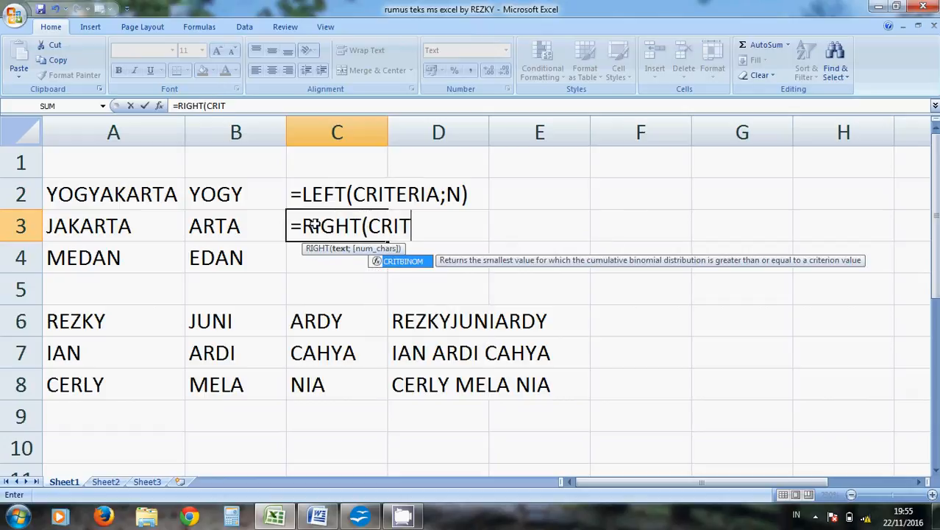
type("ERIA")
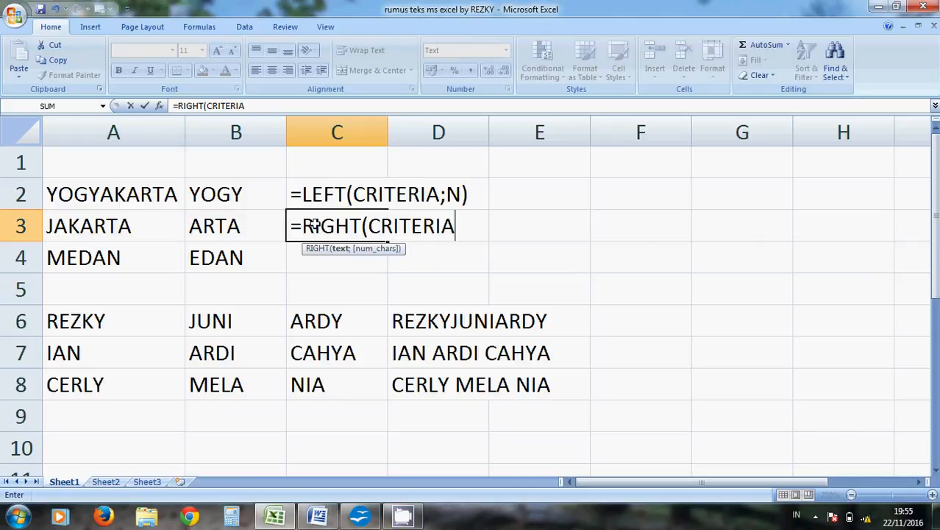
type(";N)")
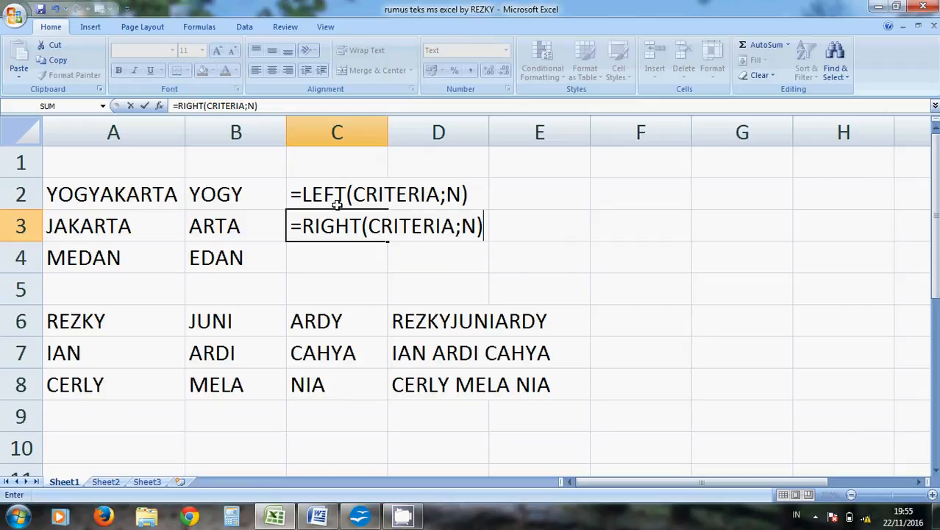
Write the syntax example =MID(CRITERIA;START N;N) in C4 beside the extracted text of row 4.
left_click(312, 258)
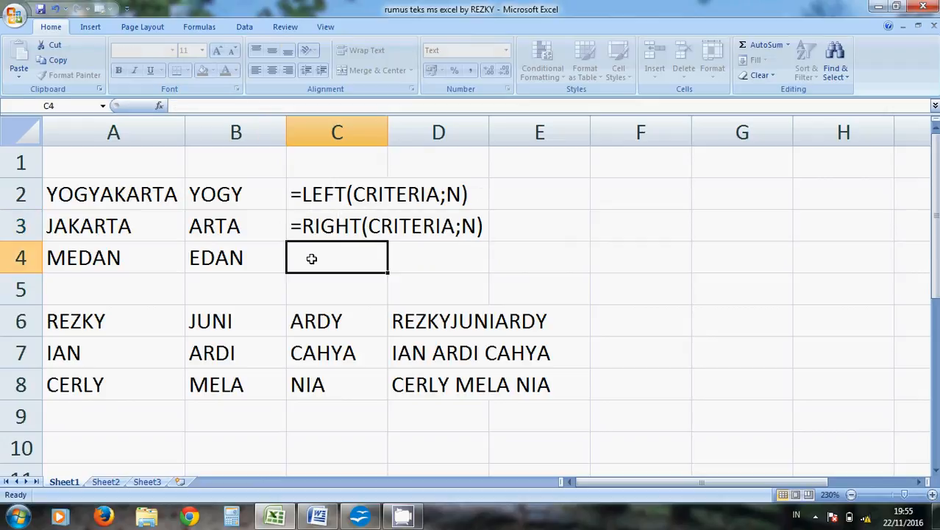
type("=MID")
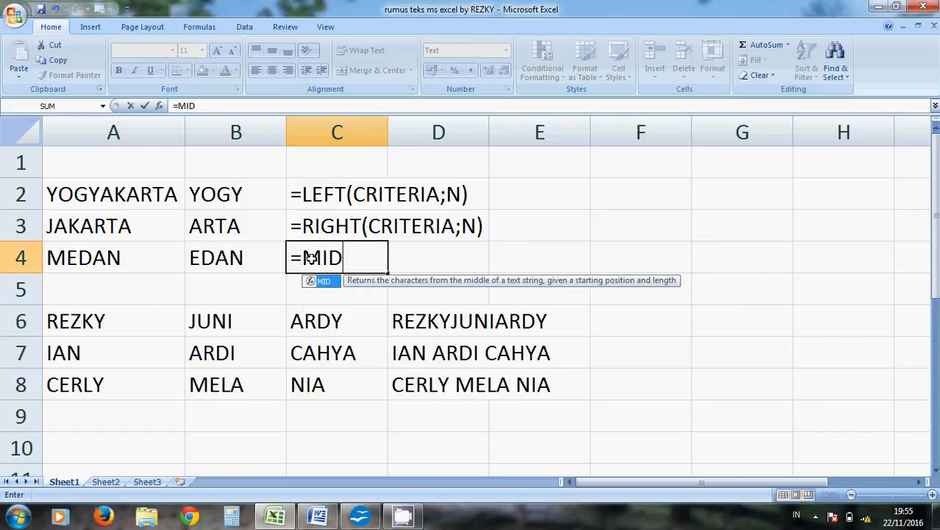
type("(CRI")
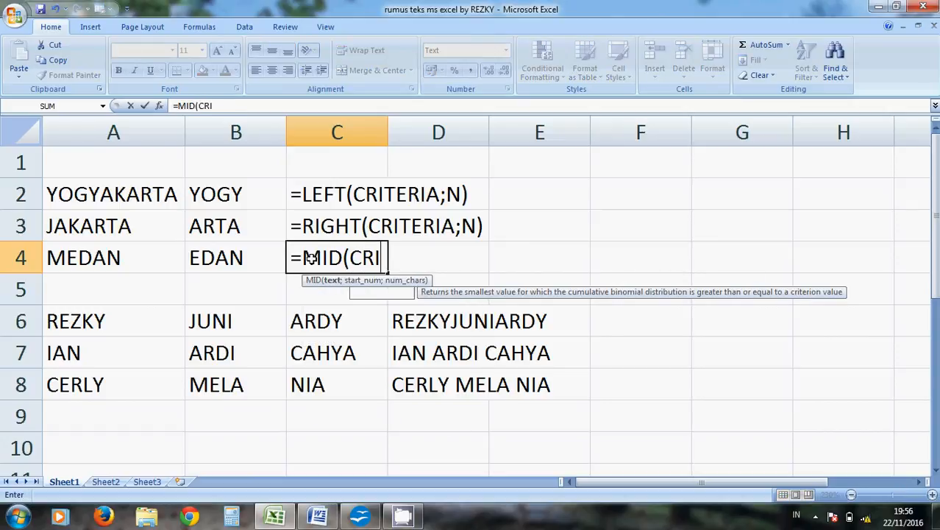
type("TERIA")
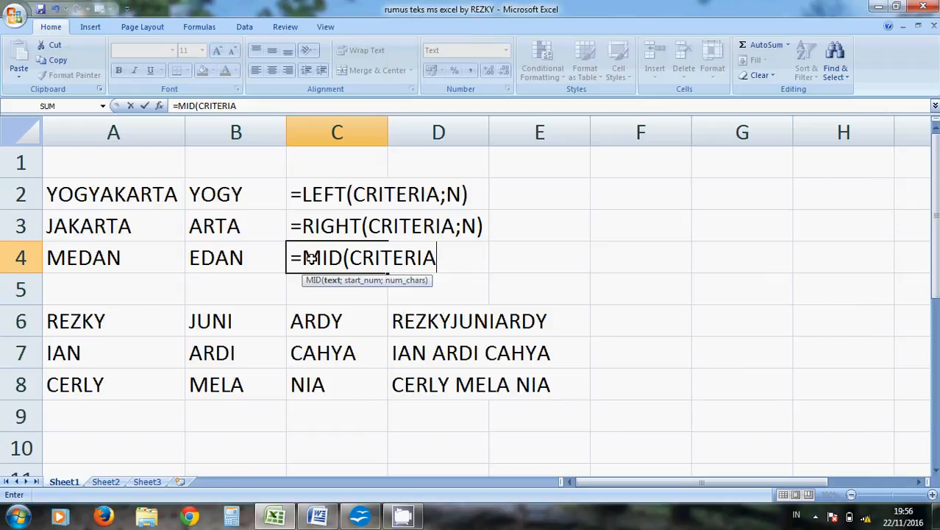
type(";ST")
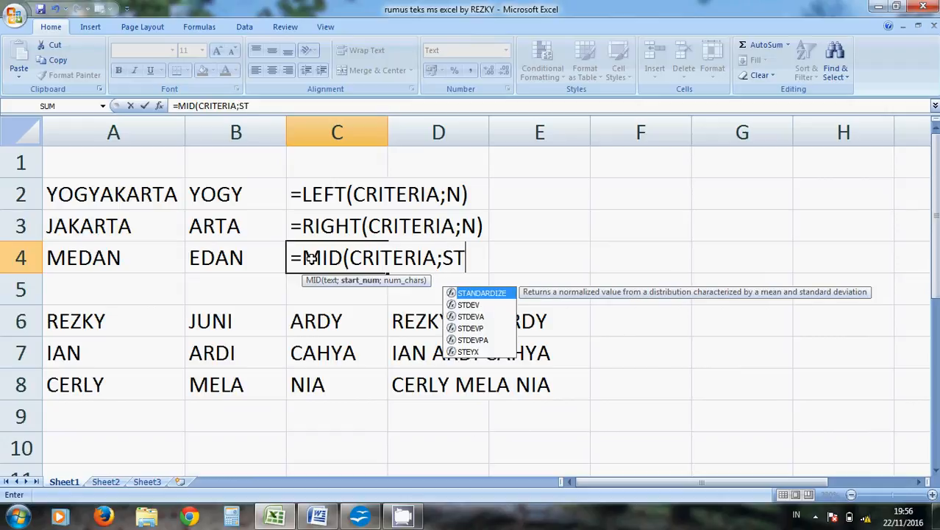
type("ART")
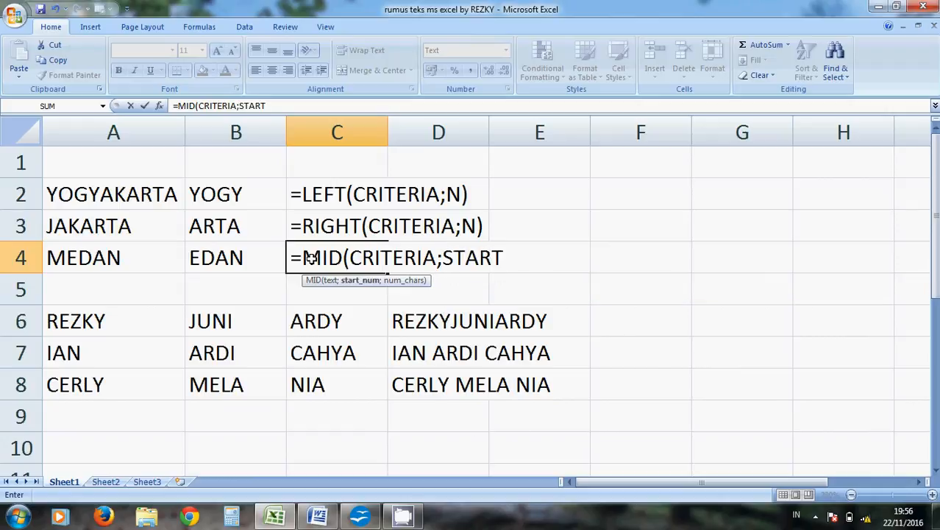
type(" N")
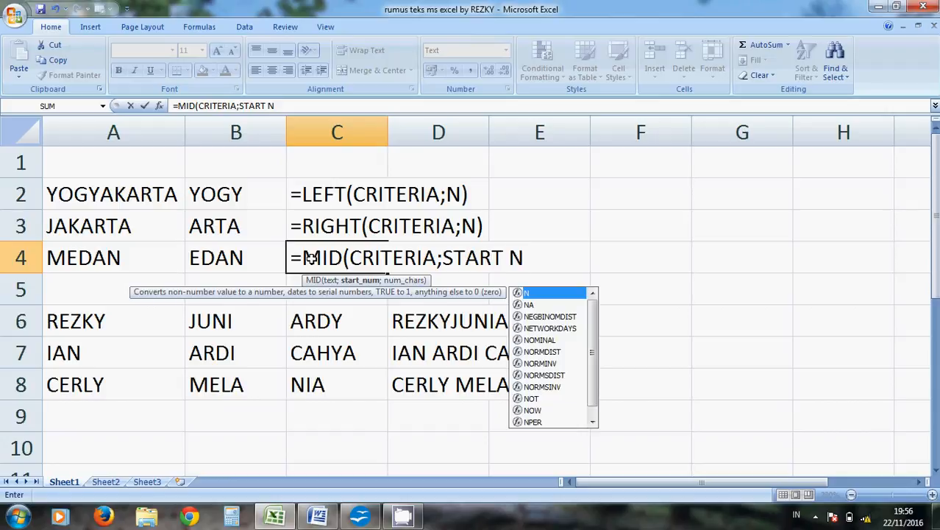
type(";")
type("N)")
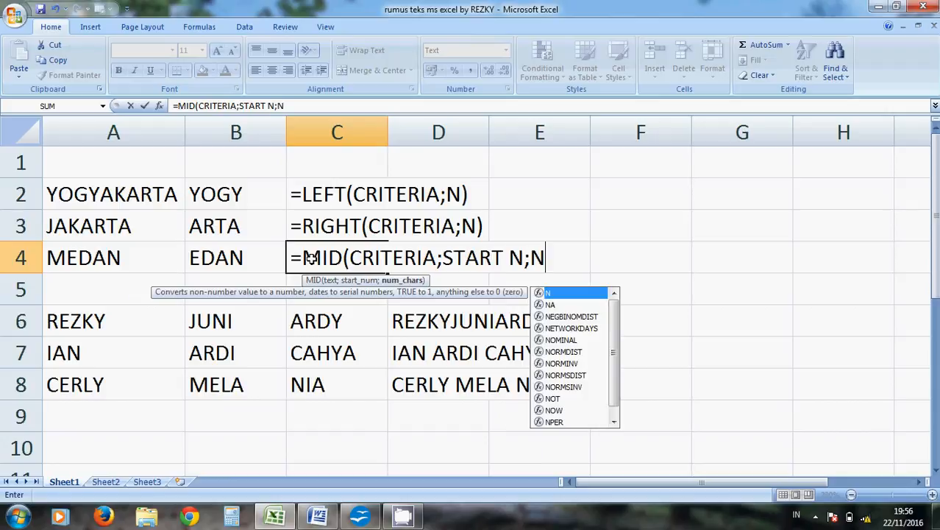
key("Return")
key("Up")
left_click(696, 249)
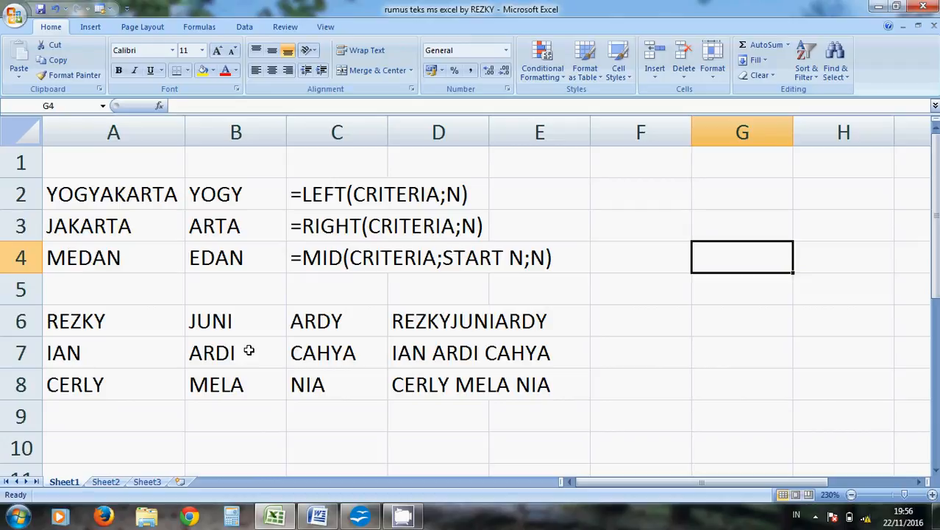
Format the empty cells F6 to F8 beside the joined names as Text.
left_click(638, 310)
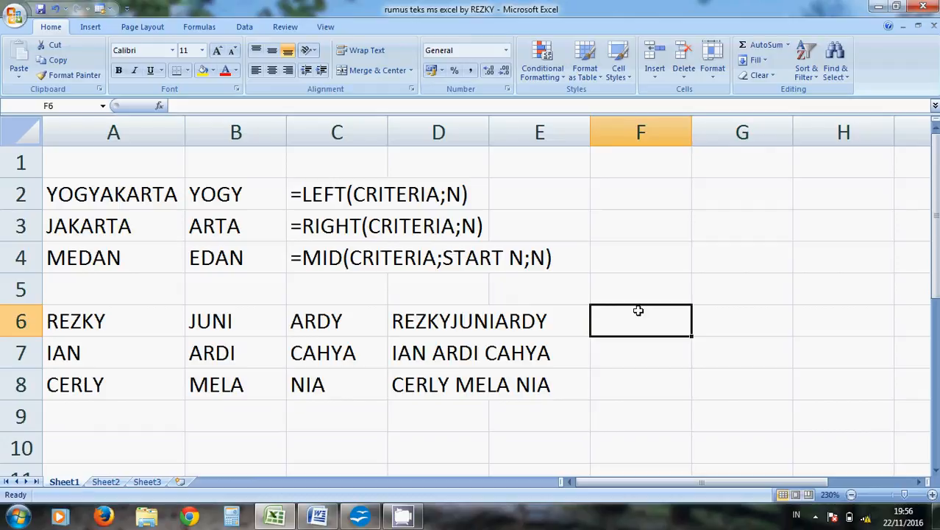
key("shift+Down")
key("shift+Down")
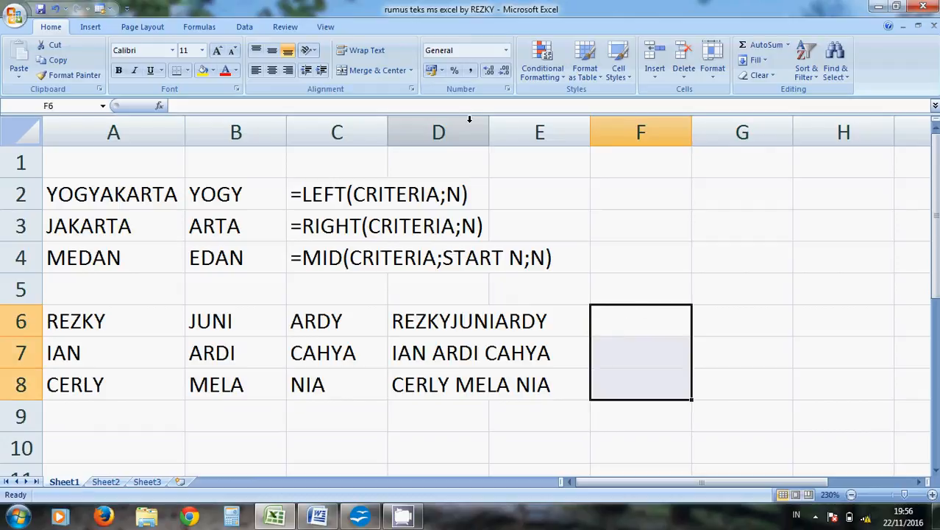
left_click(507, 50)
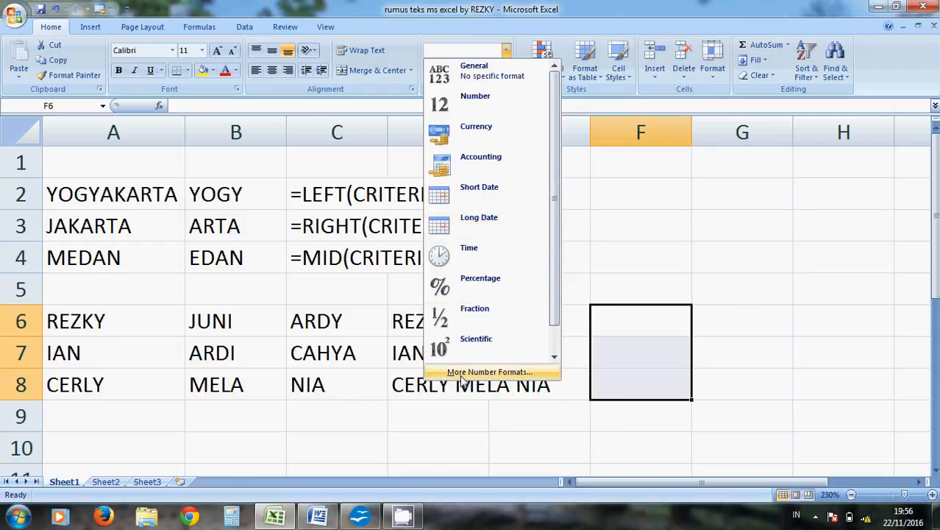
scroll(558, 298, "down", 1)
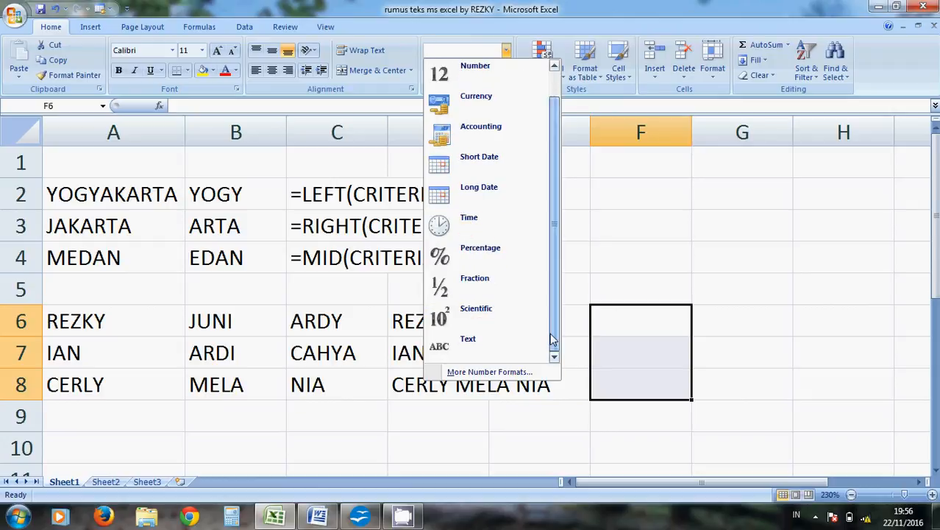
left_click(490, 358)
Write the syntax example =CONCATENATE(TEXT1;TEXT2;DST) in F6 beside the joined text of row 6.
left_click(611, 319)
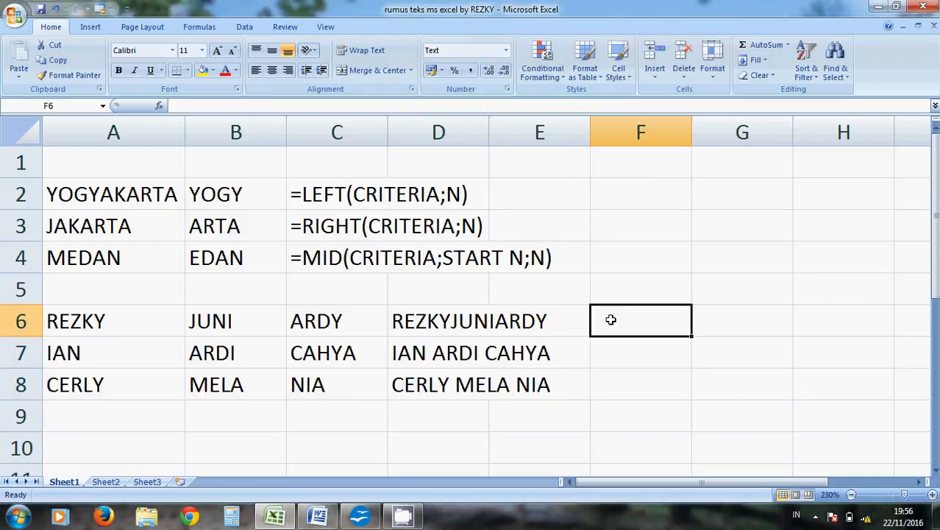
type("=")
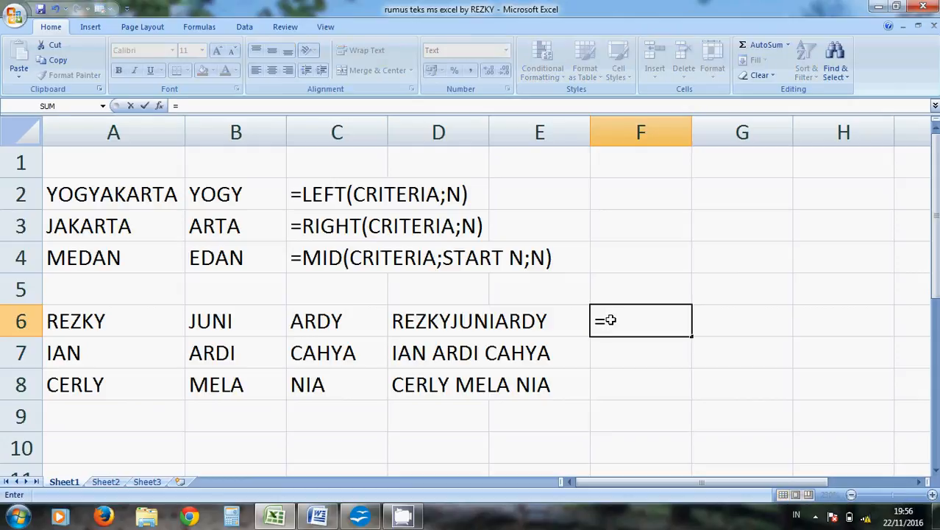
type("CON")
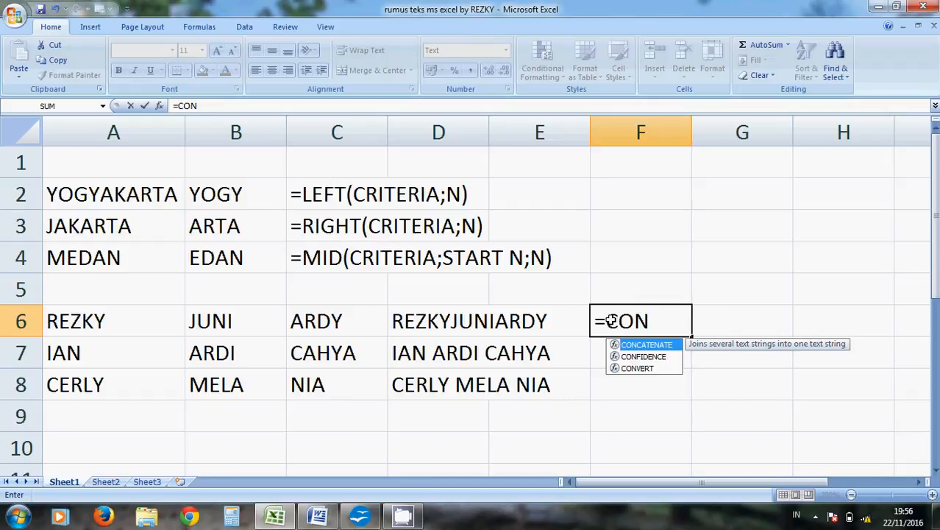
type("CATE")
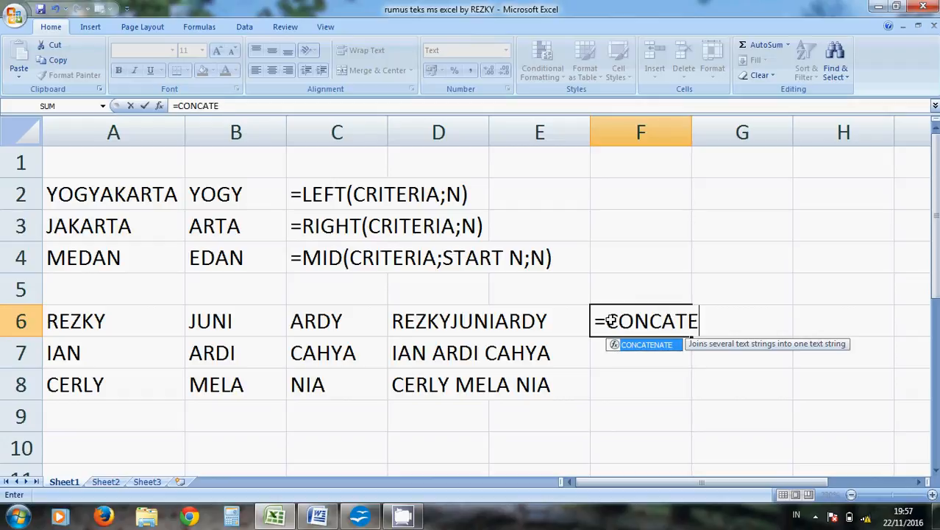
type("NATE(")
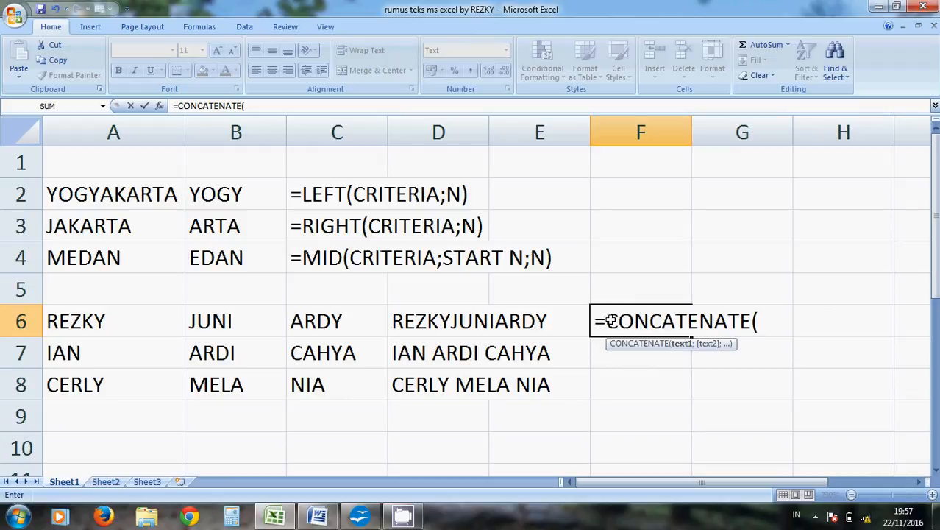
type("TEX")
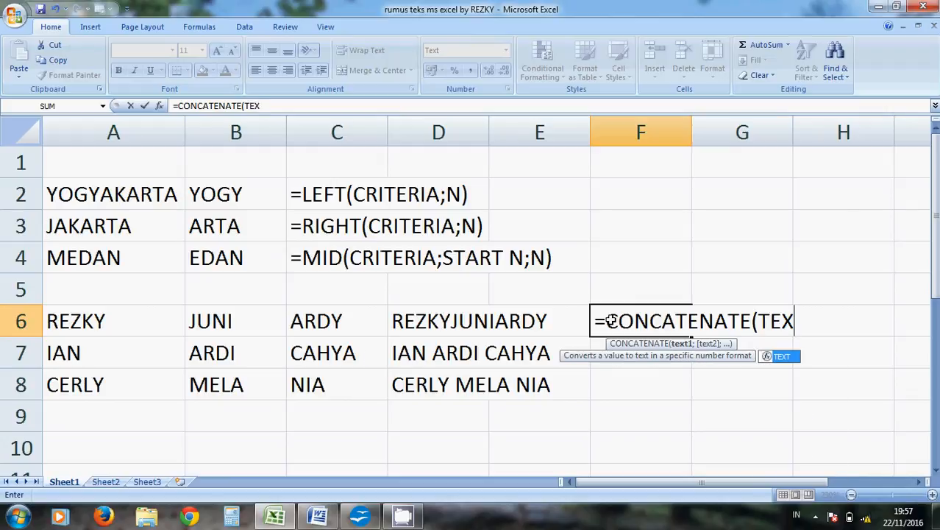
type("T1")
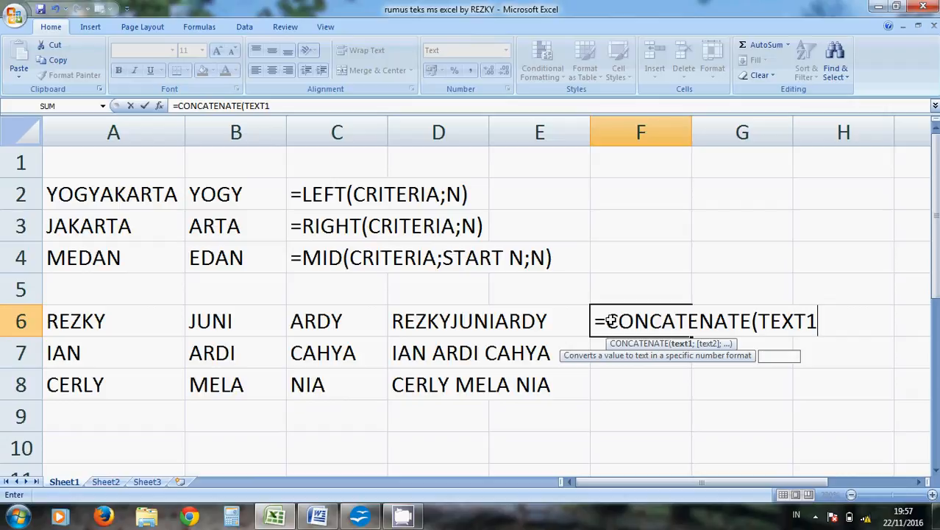
type(";")
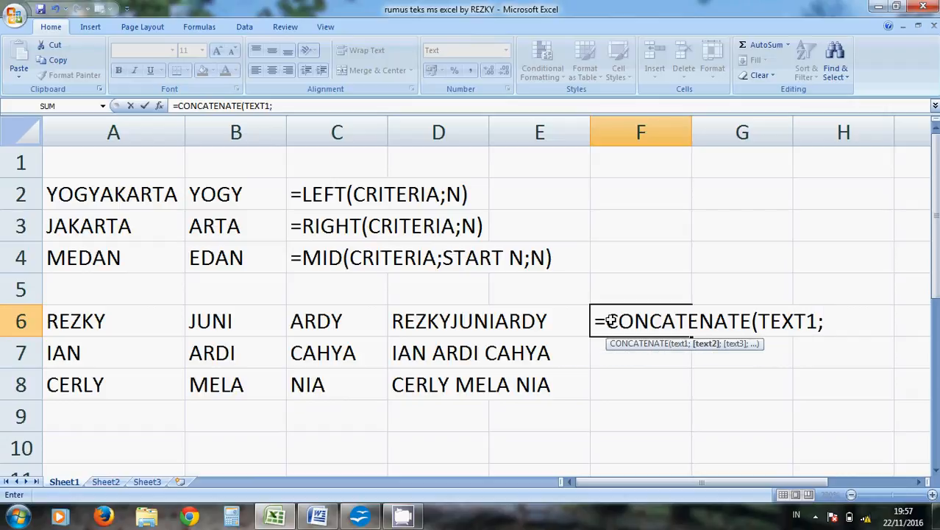
type("TEXT2")
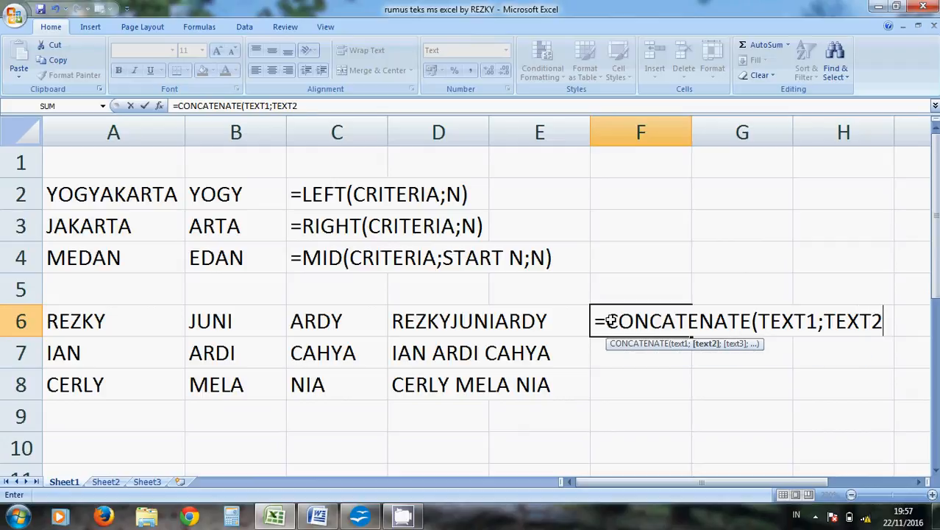
type(";TE")
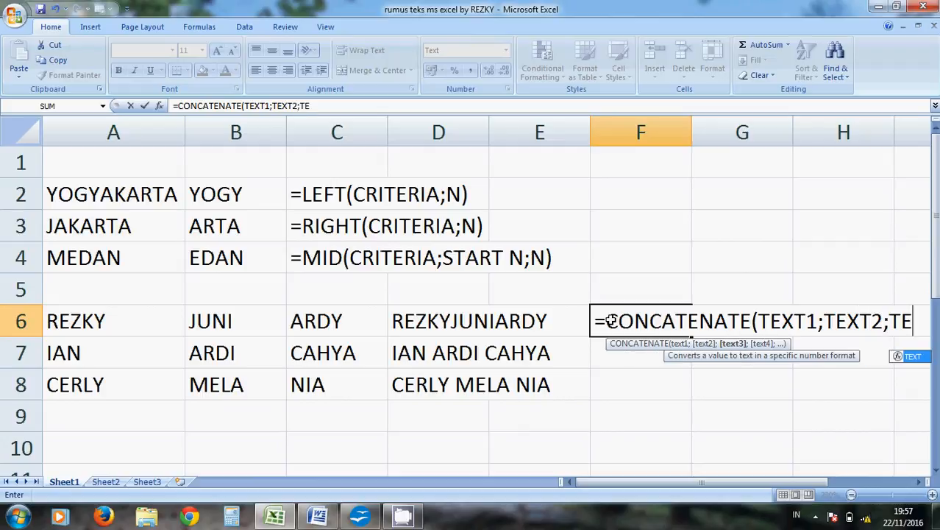
key("BackSpace")
key("BackSpace")
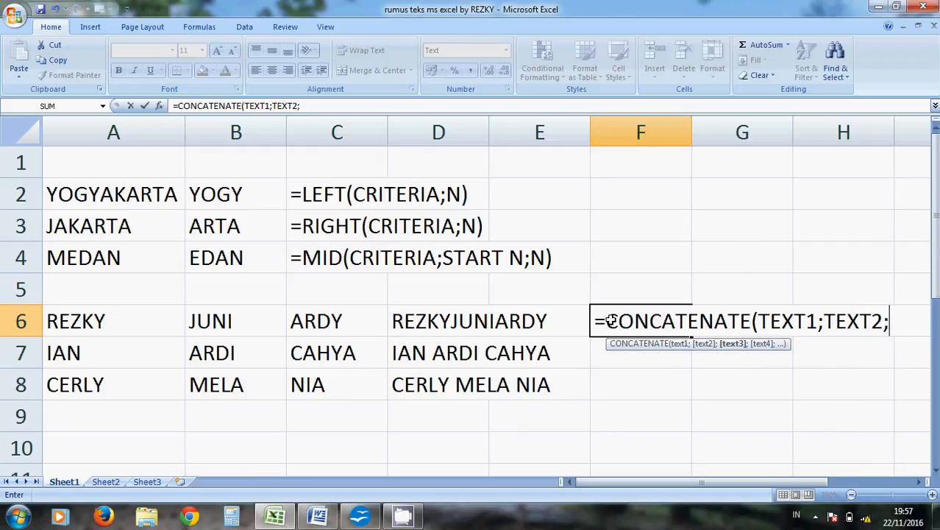
type("DST)")
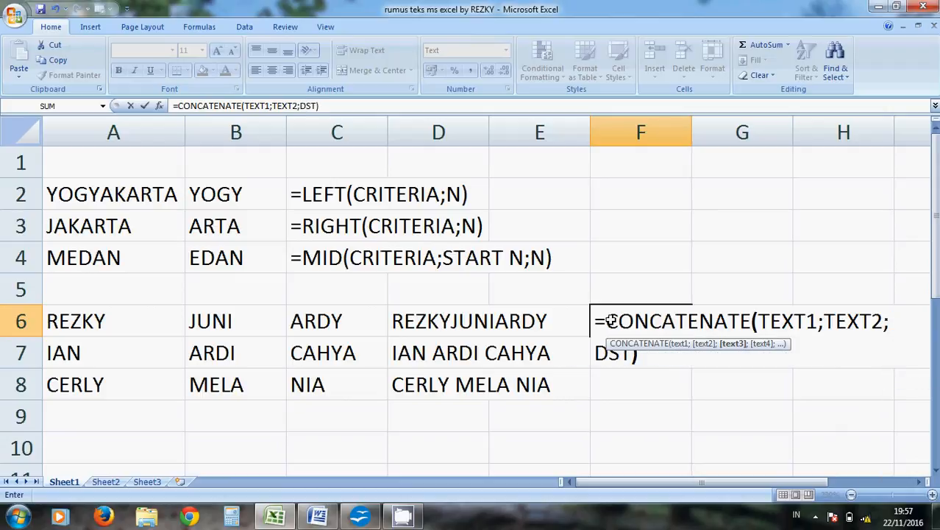
key("Return")
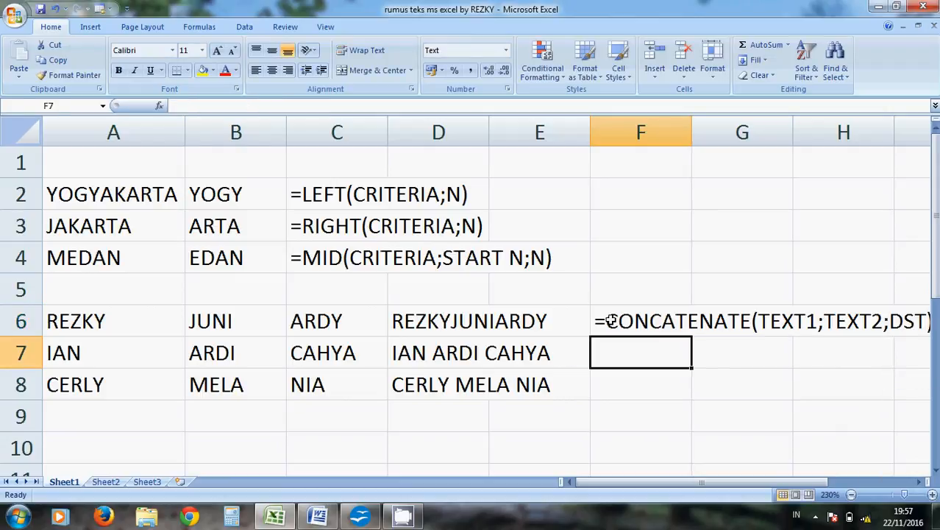
Write the syntax example =TEXT1&" "&TEXT2&" "&TEXT3&" DST) in F7 beside the joined text of row 7.
left_click(850, 495)
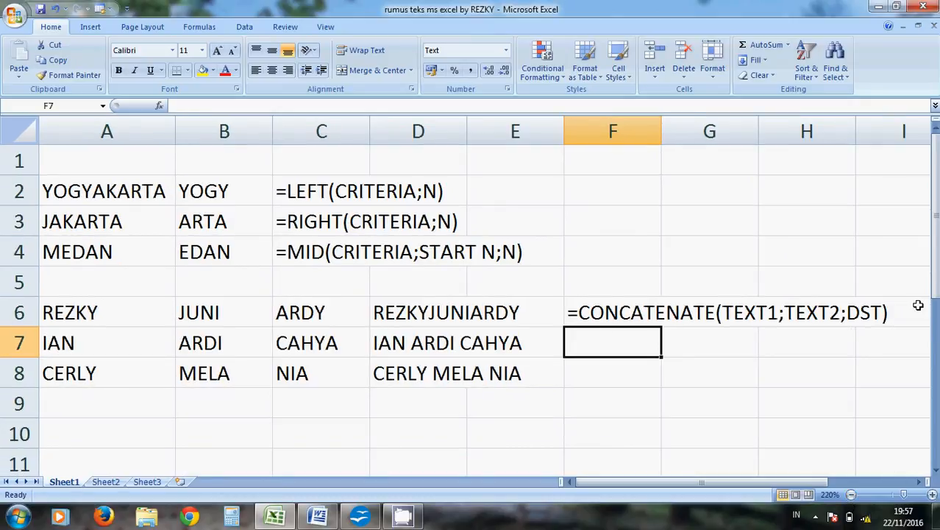
type("=")
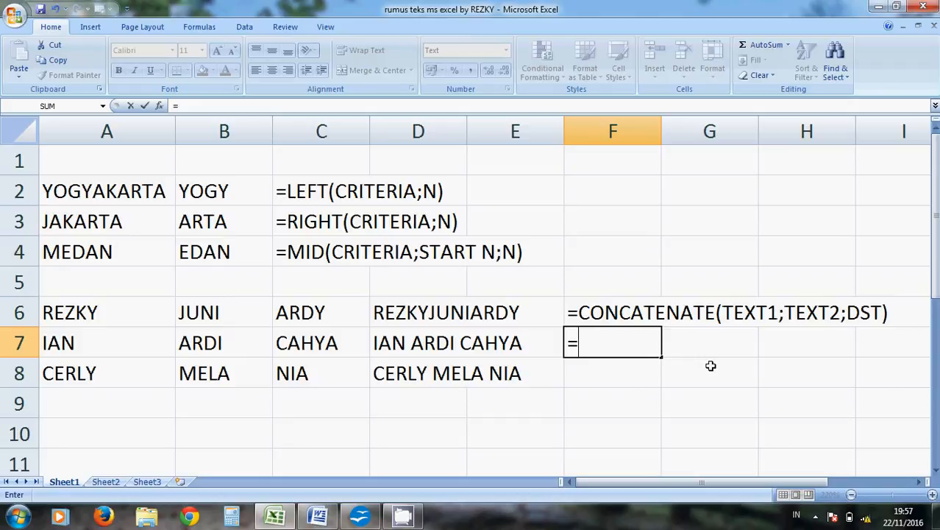
type("TE")
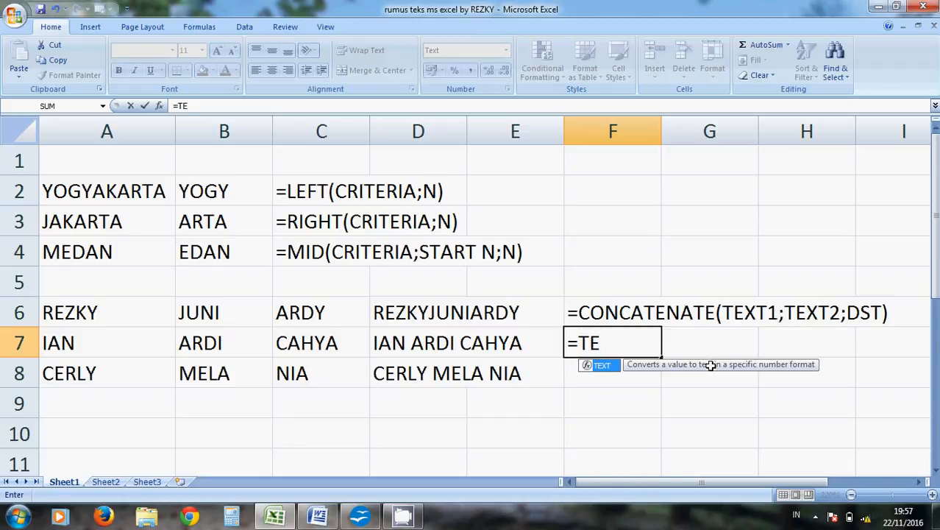
type("XT1")
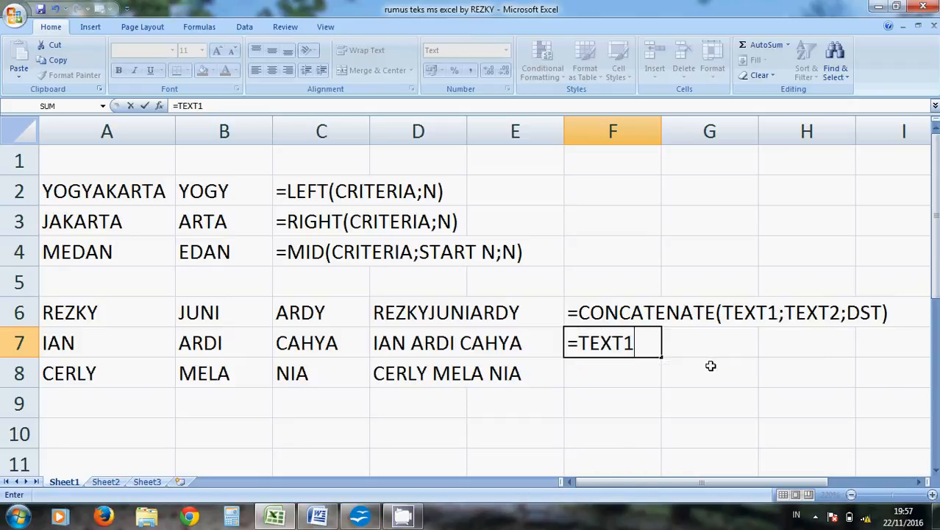
type("&\" \"")
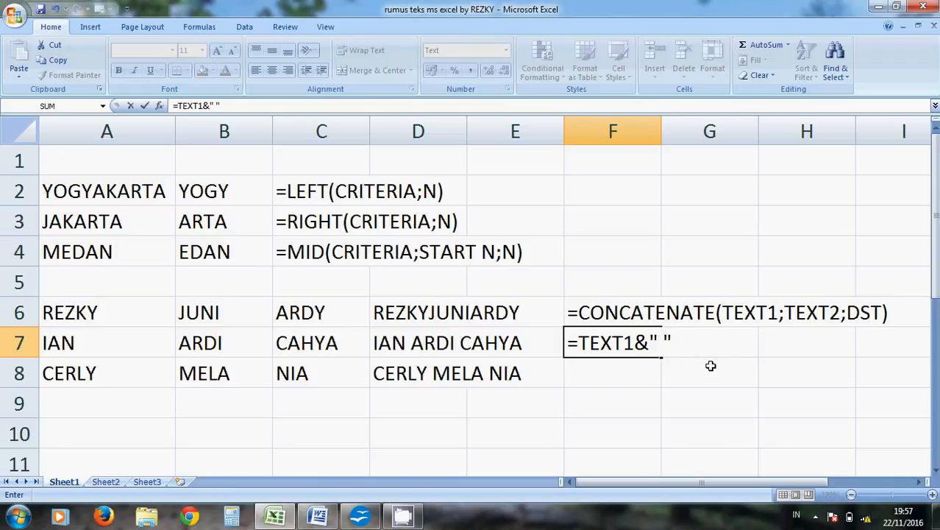
type("&TEXT2")
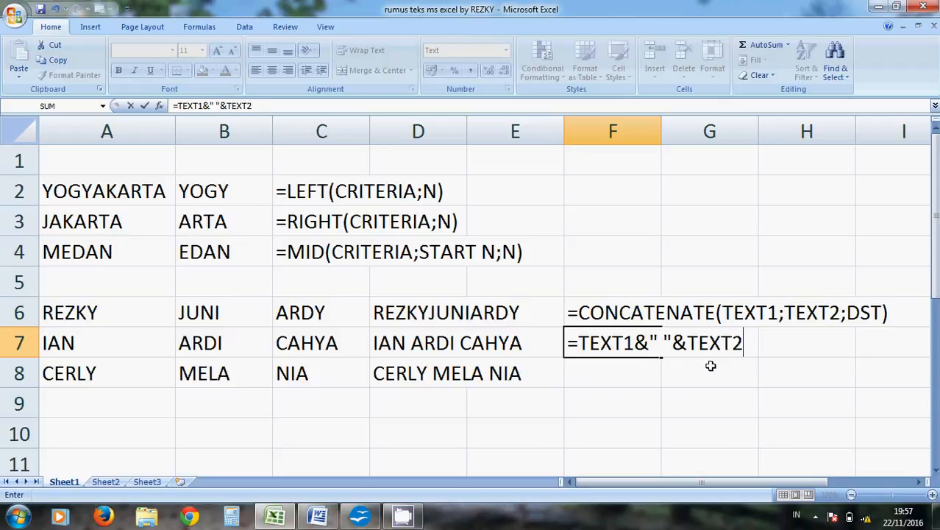
type("&\"")
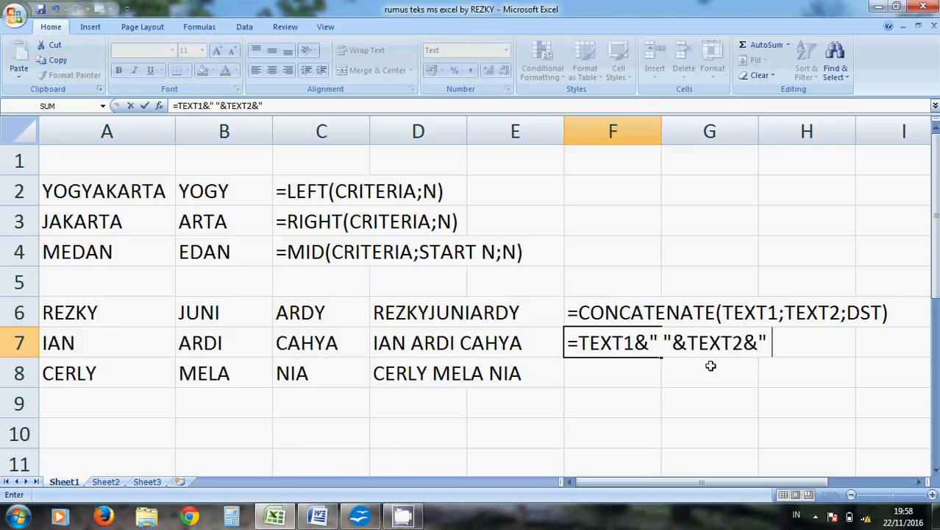
type("\"&TEX")
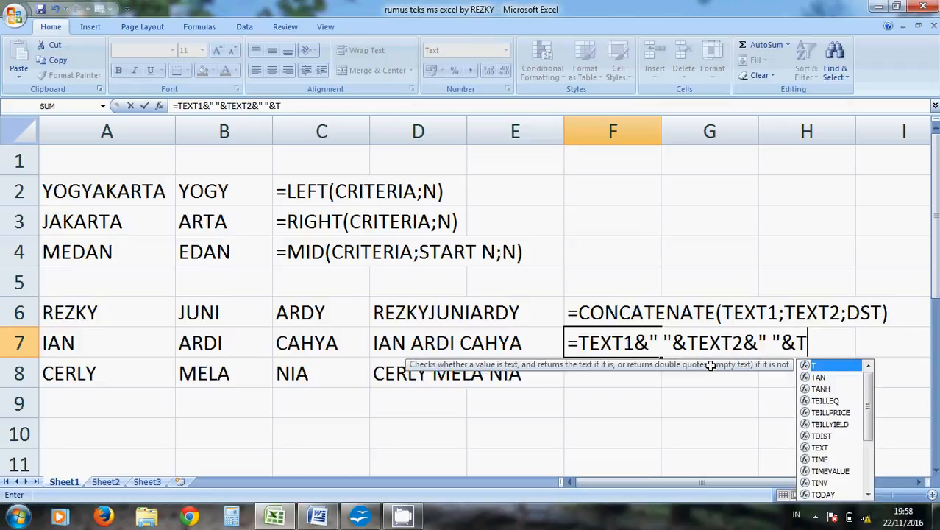
type("T3")
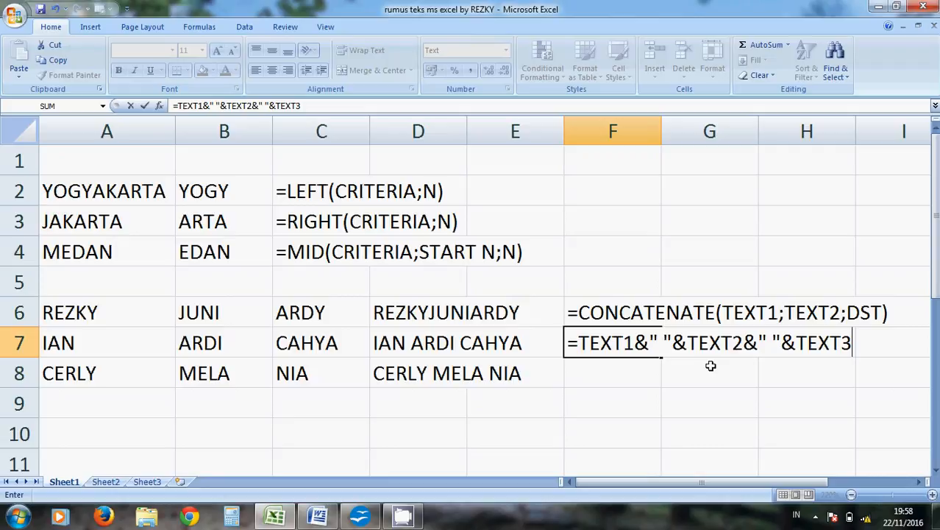
type("&")
type("\"")
type(" DST)")
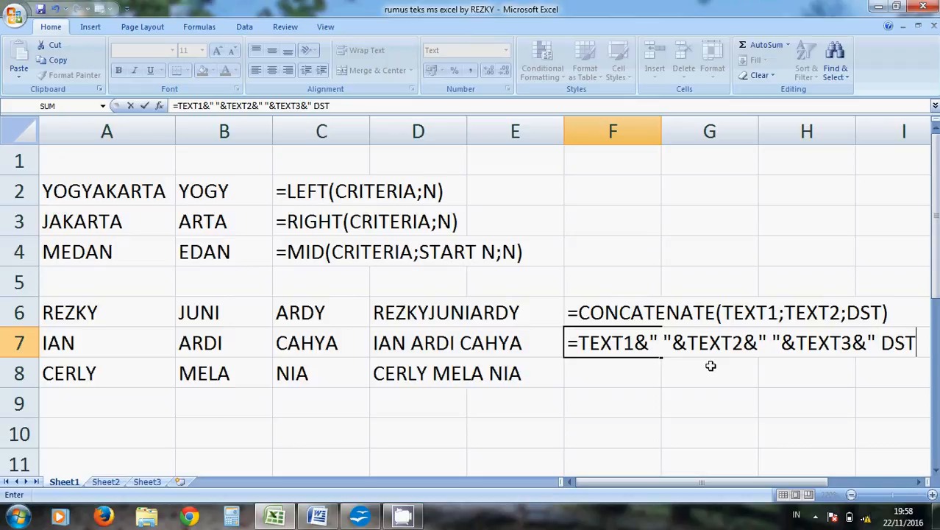
key("Return")
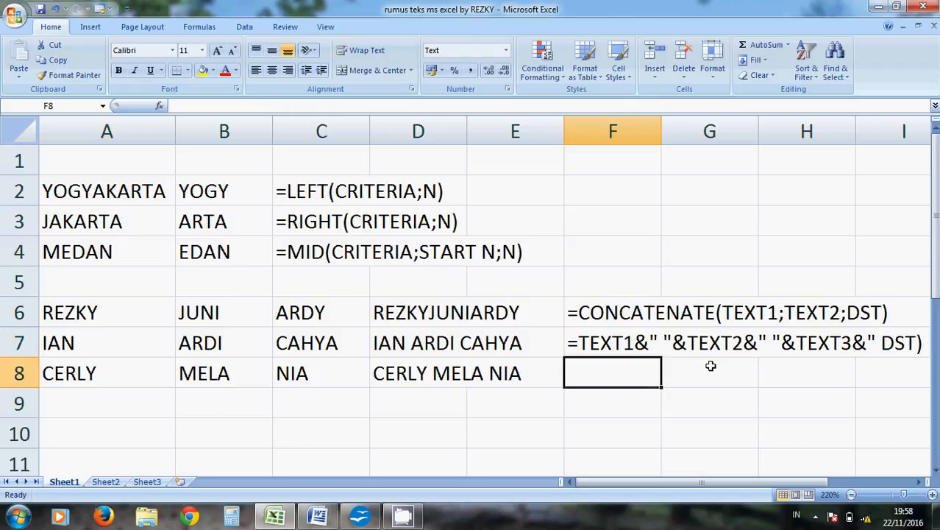
key("Up")
key("Down")
key("Left")
key("Left")
key("Right")
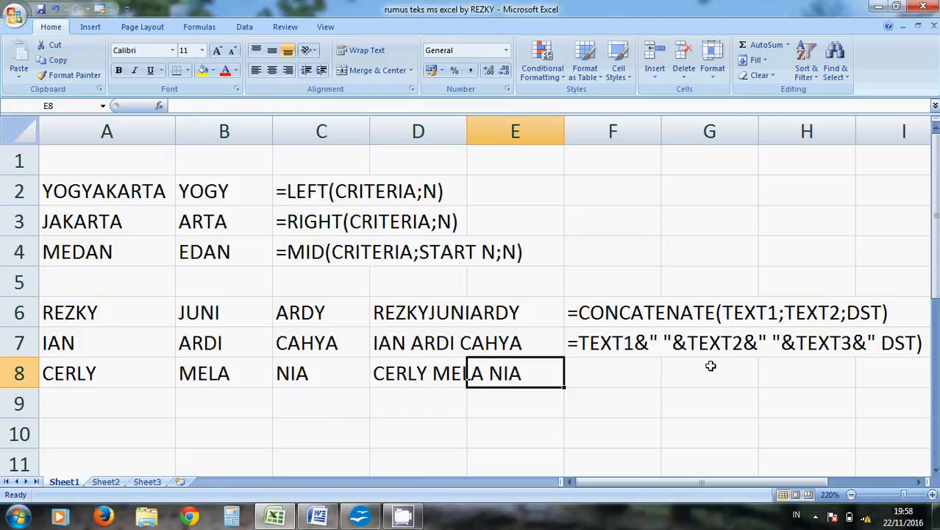
key("Right")
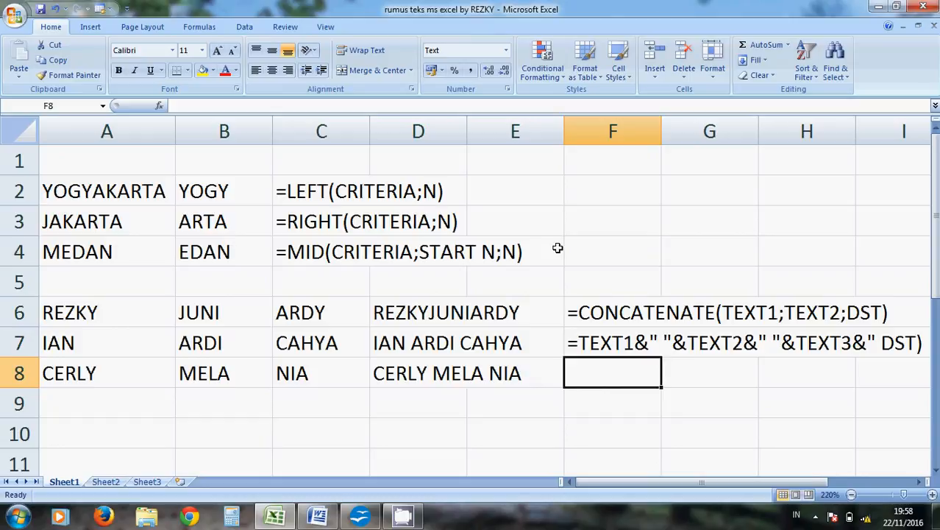
left_click(624, 281)
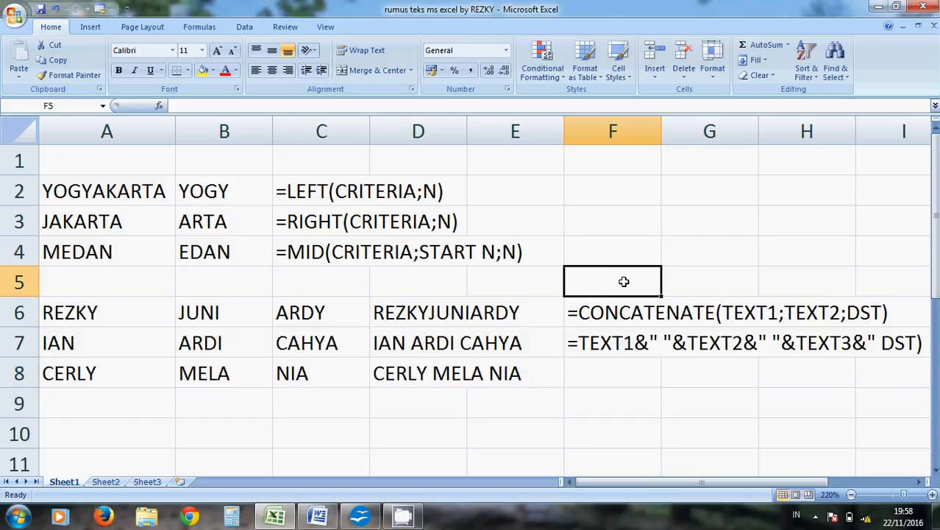